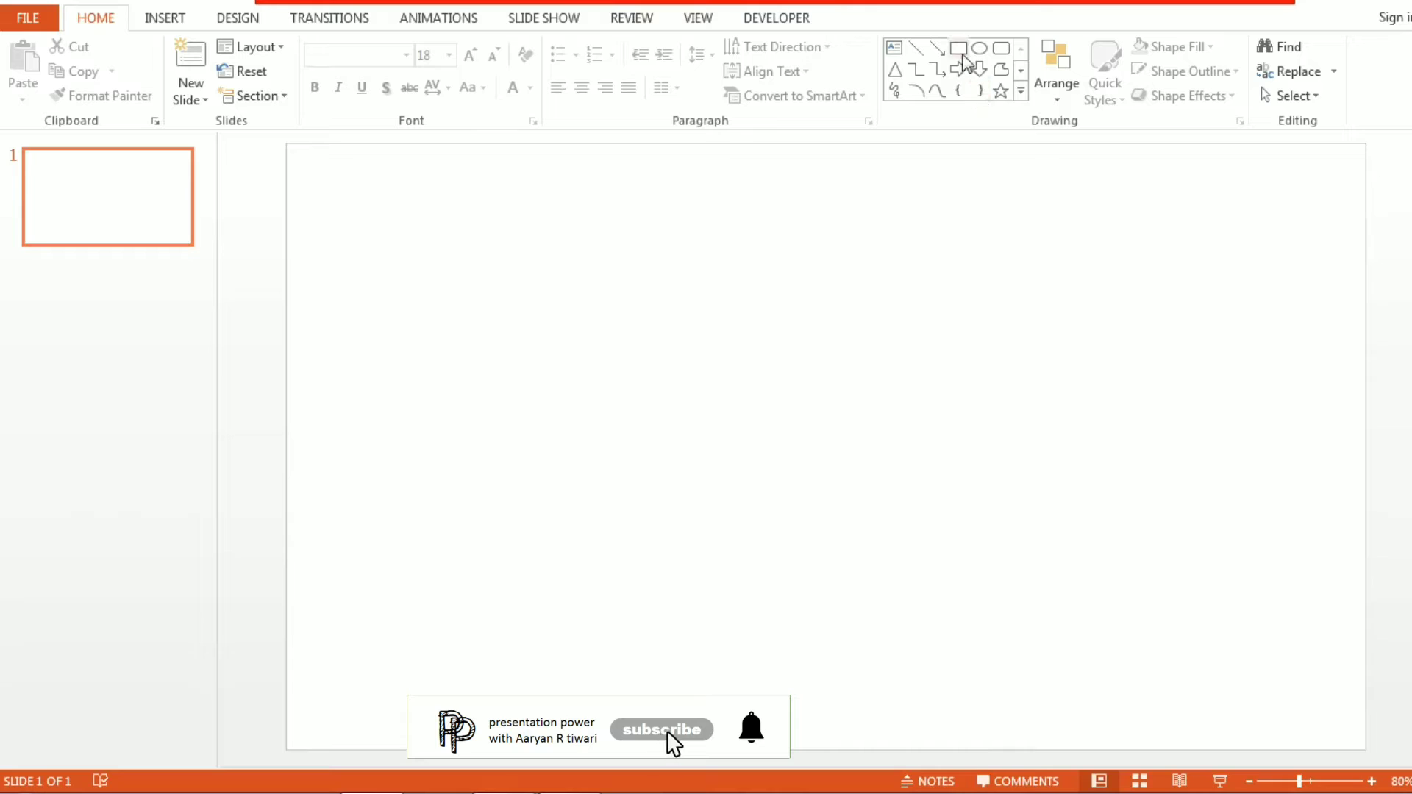
Step: Draw a rectangle near the slide centre and style it orange with a dark outline
click(958, 52)
mouse_move(681, 279)
mouse_down()
mouse_move(999, 456)
mouse_move(996, 545)
mouse_up()
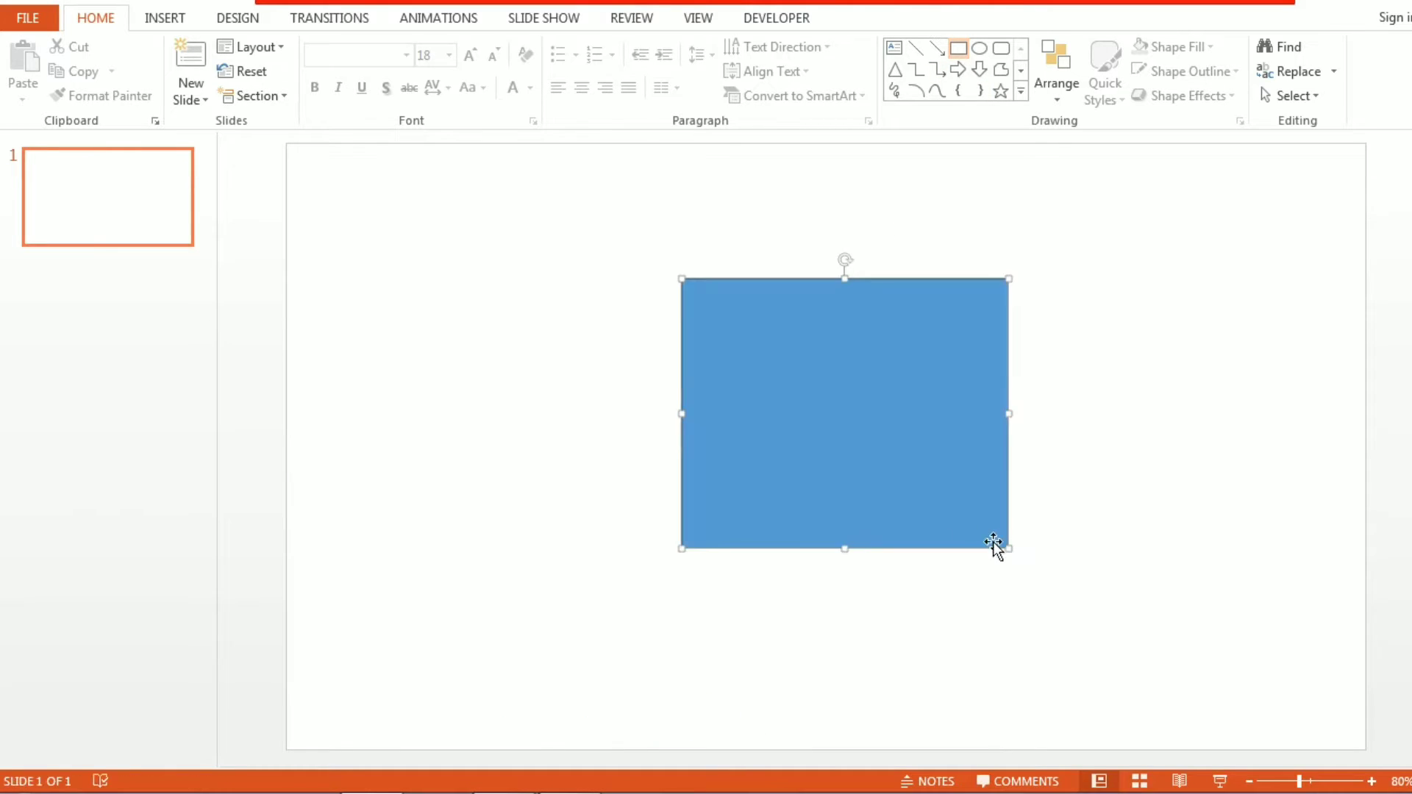
drag(966, 489, 892, 528)
drag(836, 479, 749, 400)
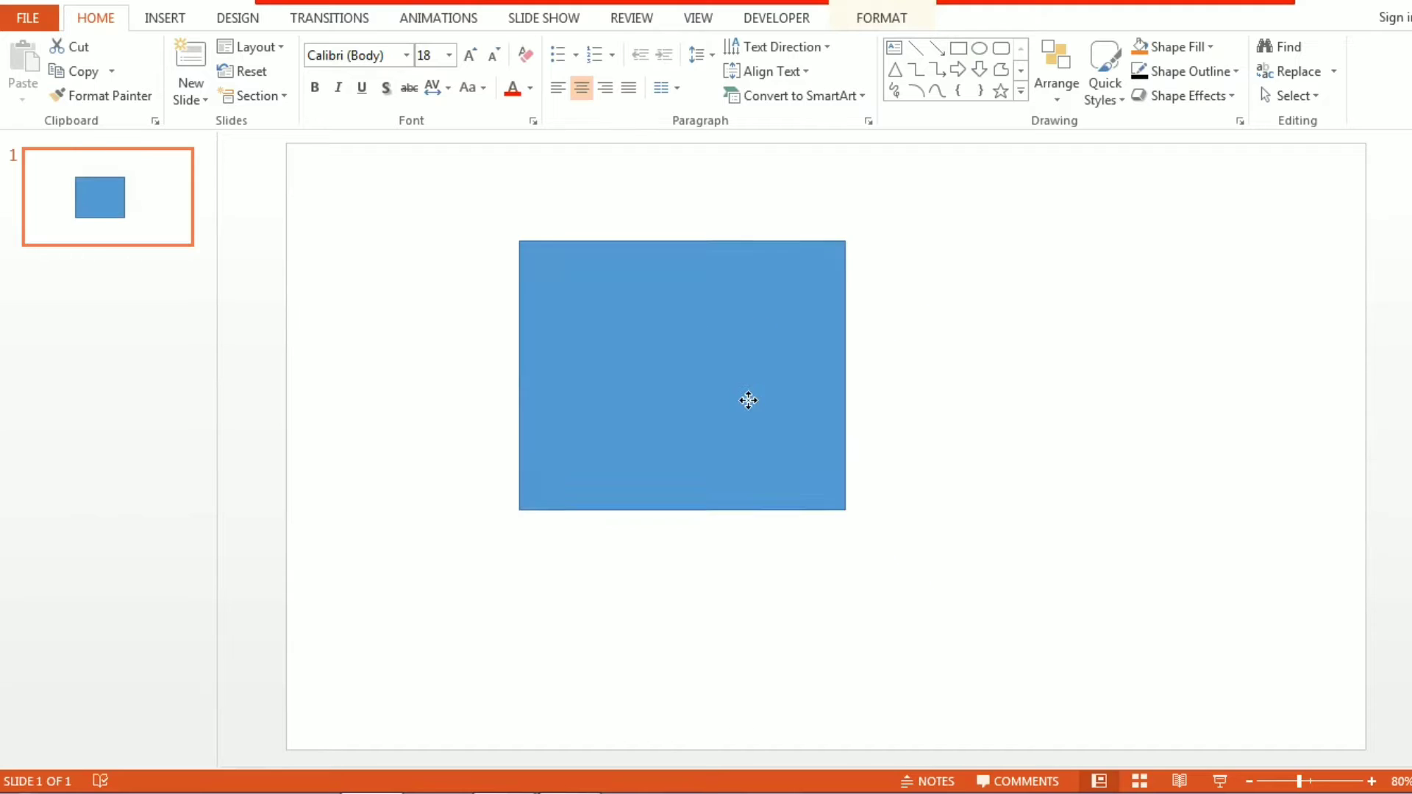
drag(599, 327, 675, 382)
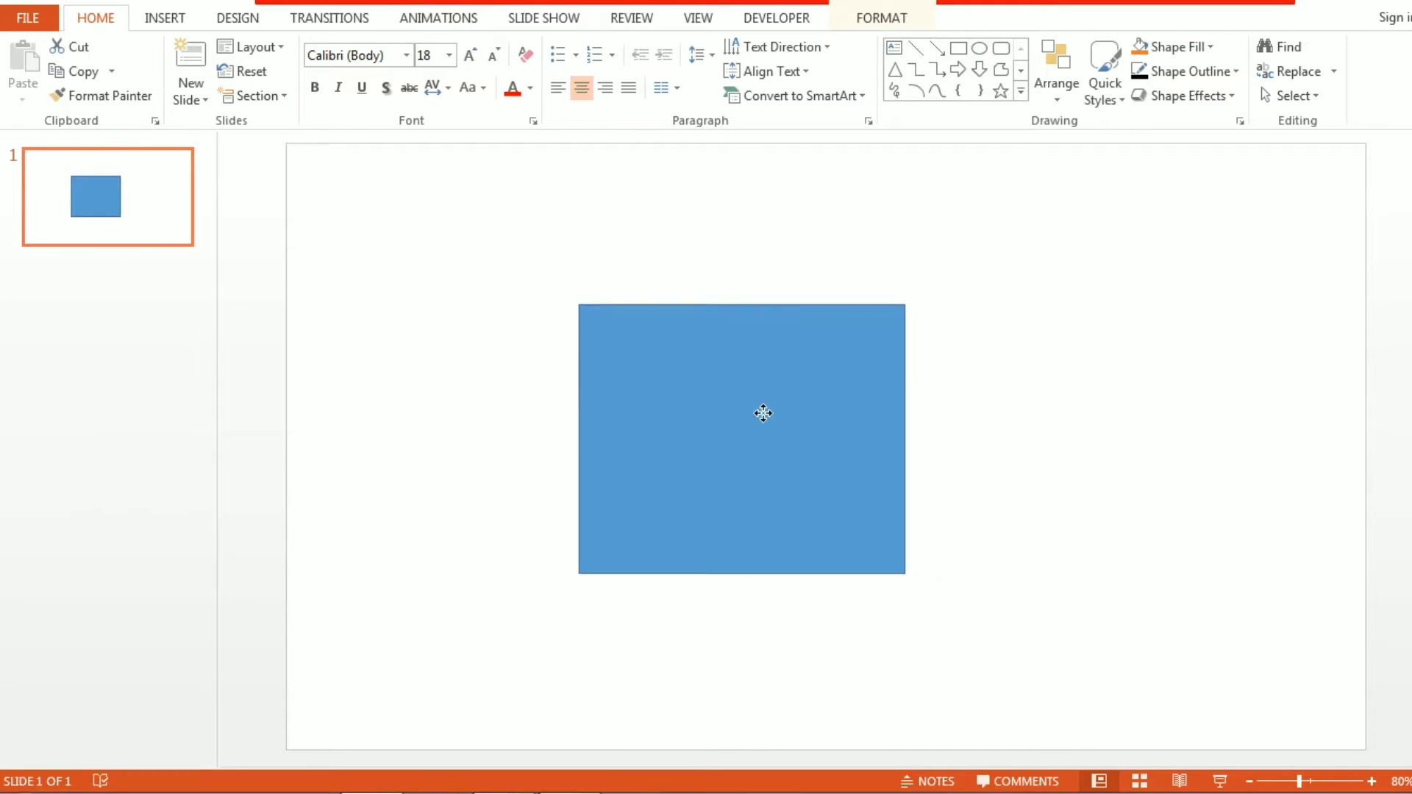
drag(762, 412, 740, 360)
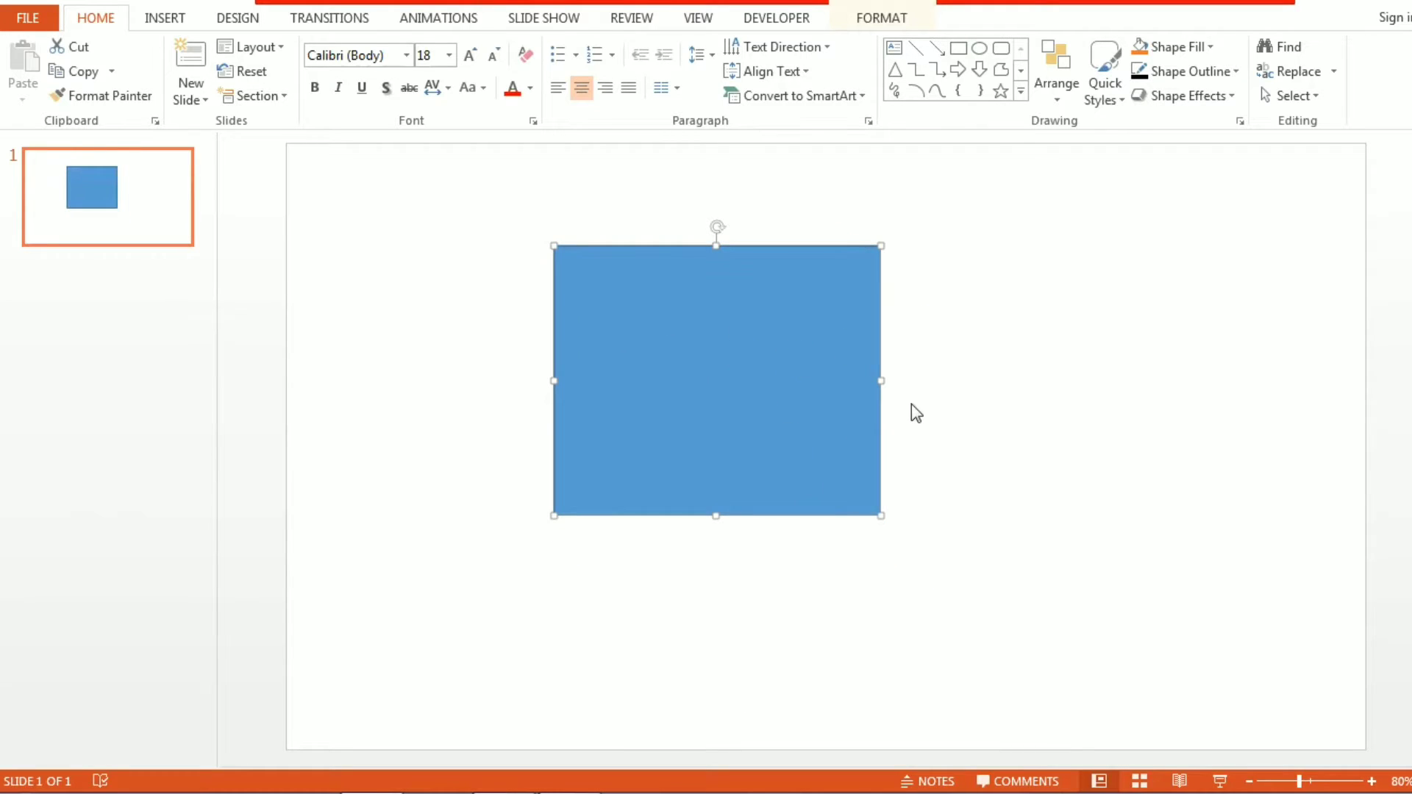
click(1140, 74)
click(1139, 46)
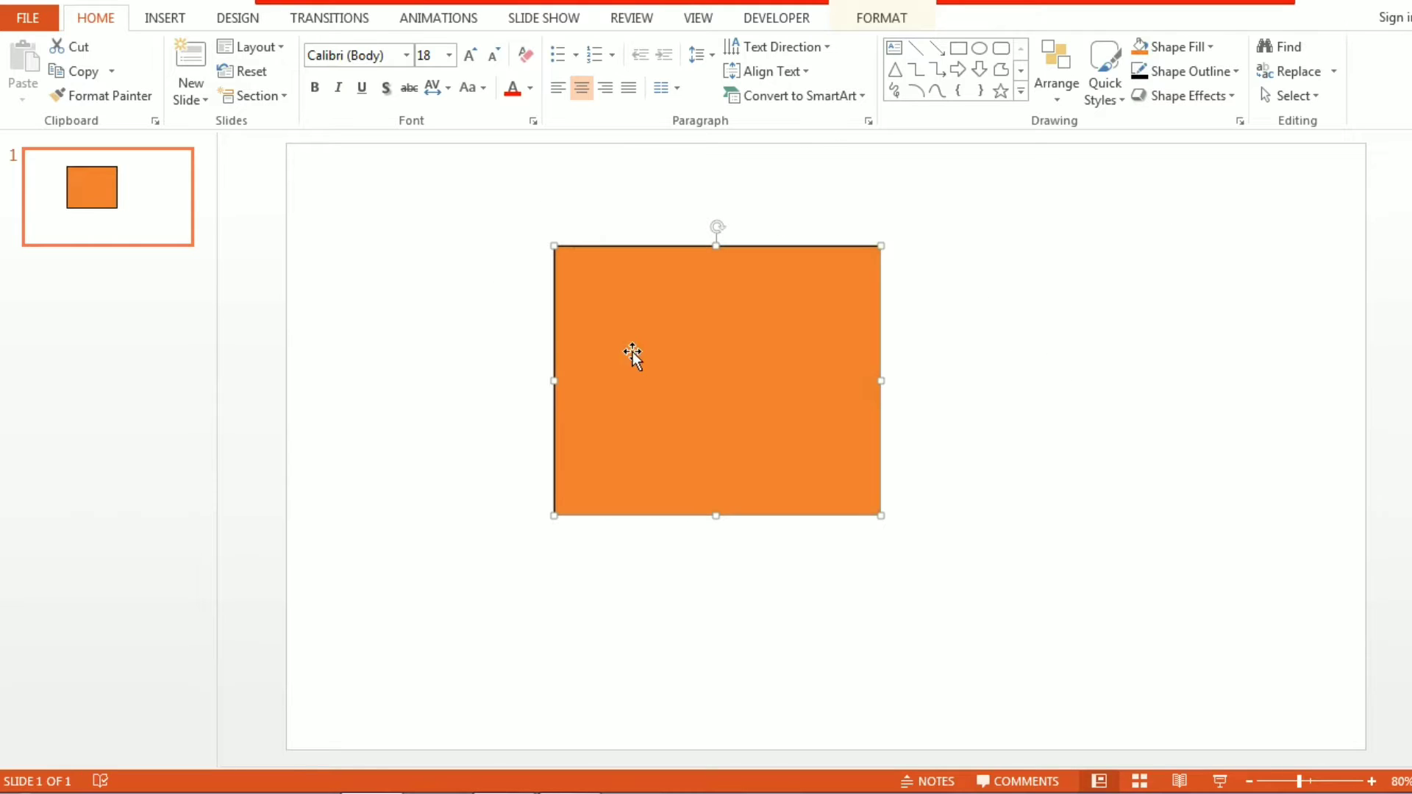
Step: Set the orange, dark-outlined rectangle as the default shape style
right_click(701, 297)
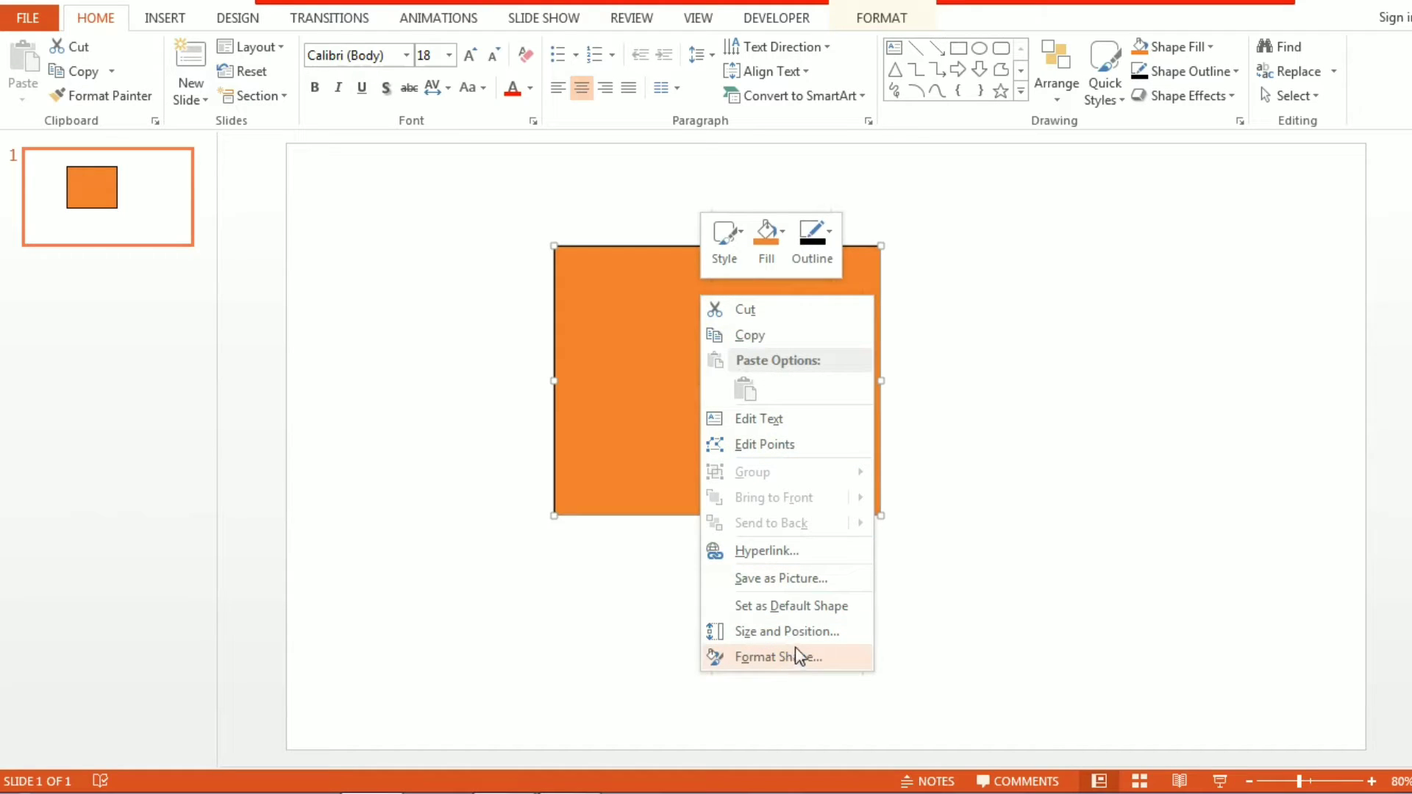
click(833, 607)
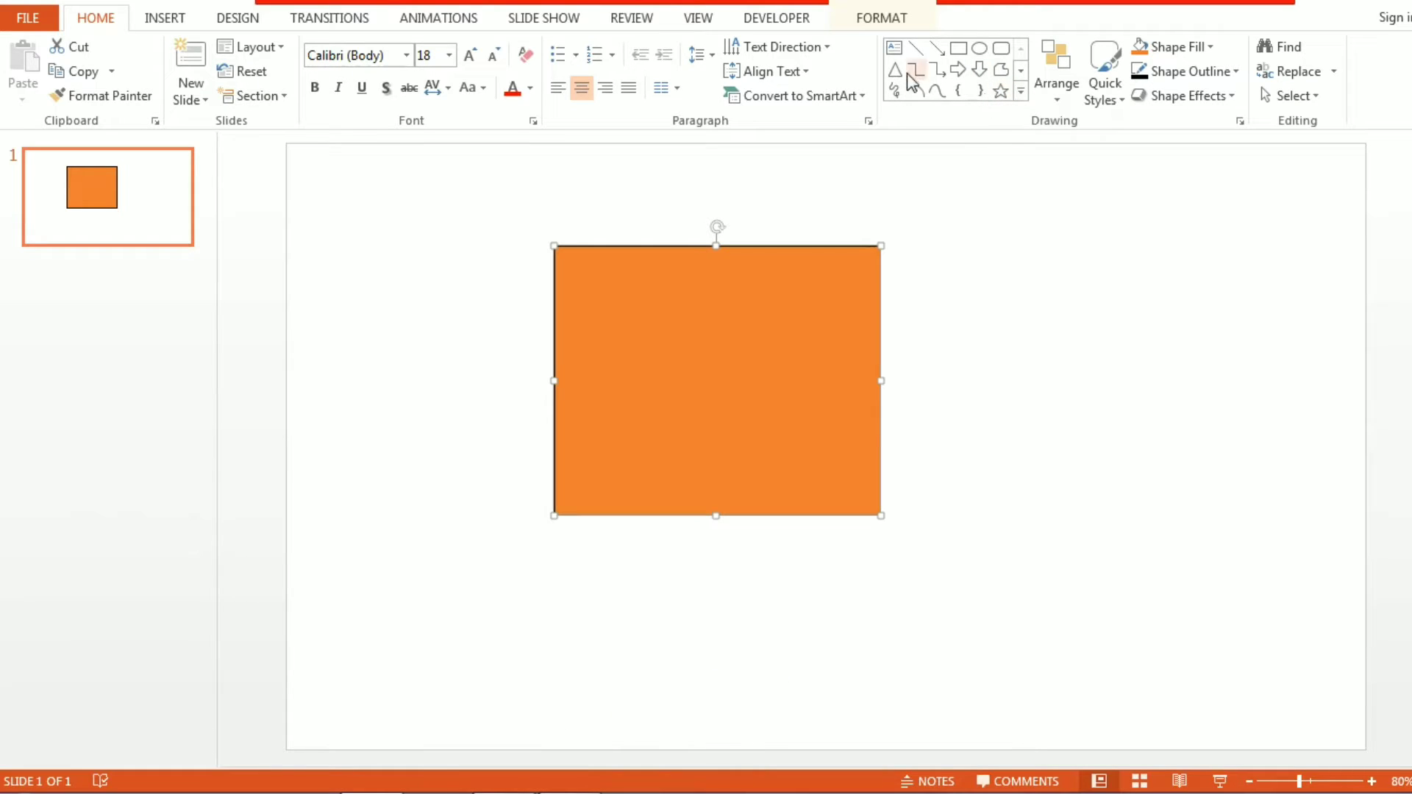
Step: Draw a circle and move it over the rectangle's left edge
click(983, 57)
drag(1006, 228, 1253, 477)
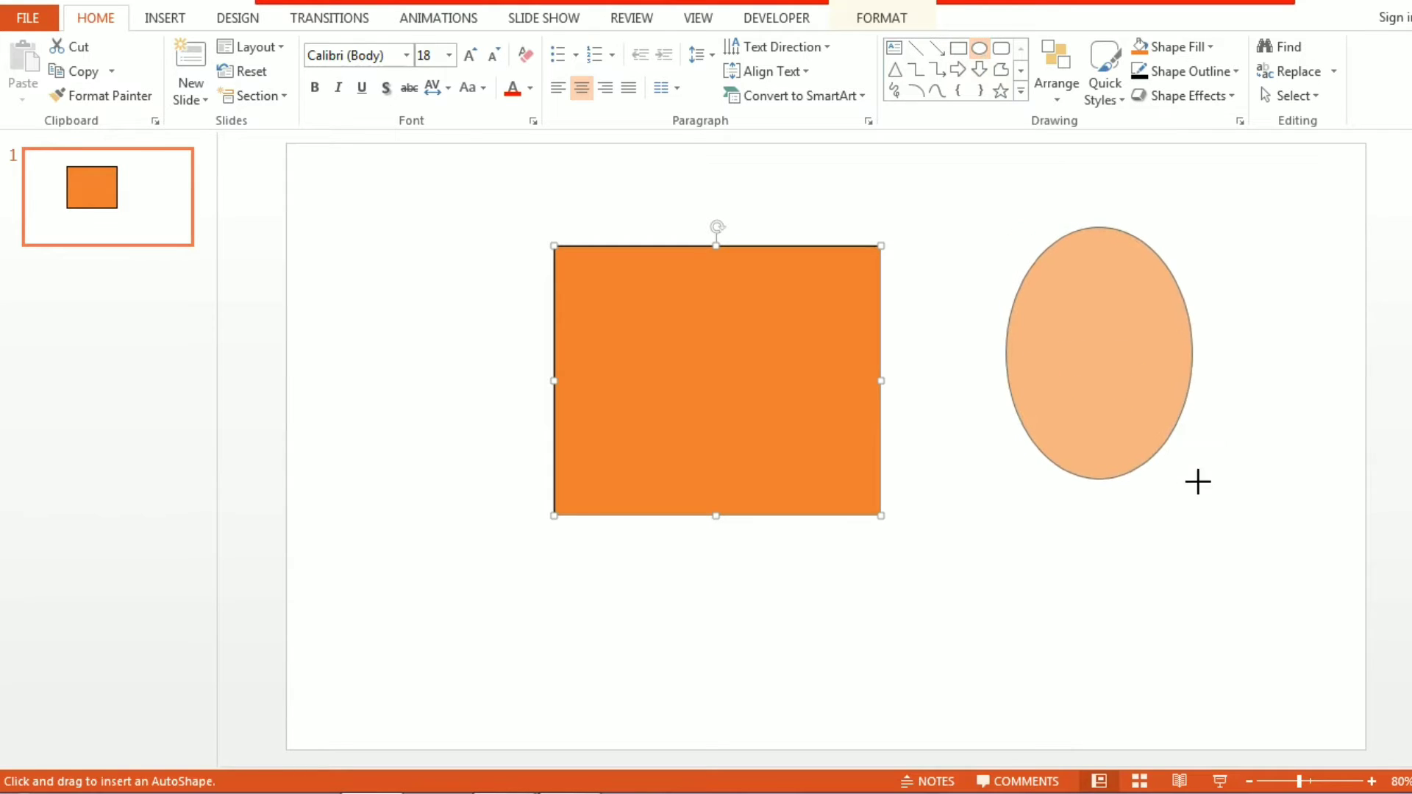
drag(1190, 398, 599, 434)
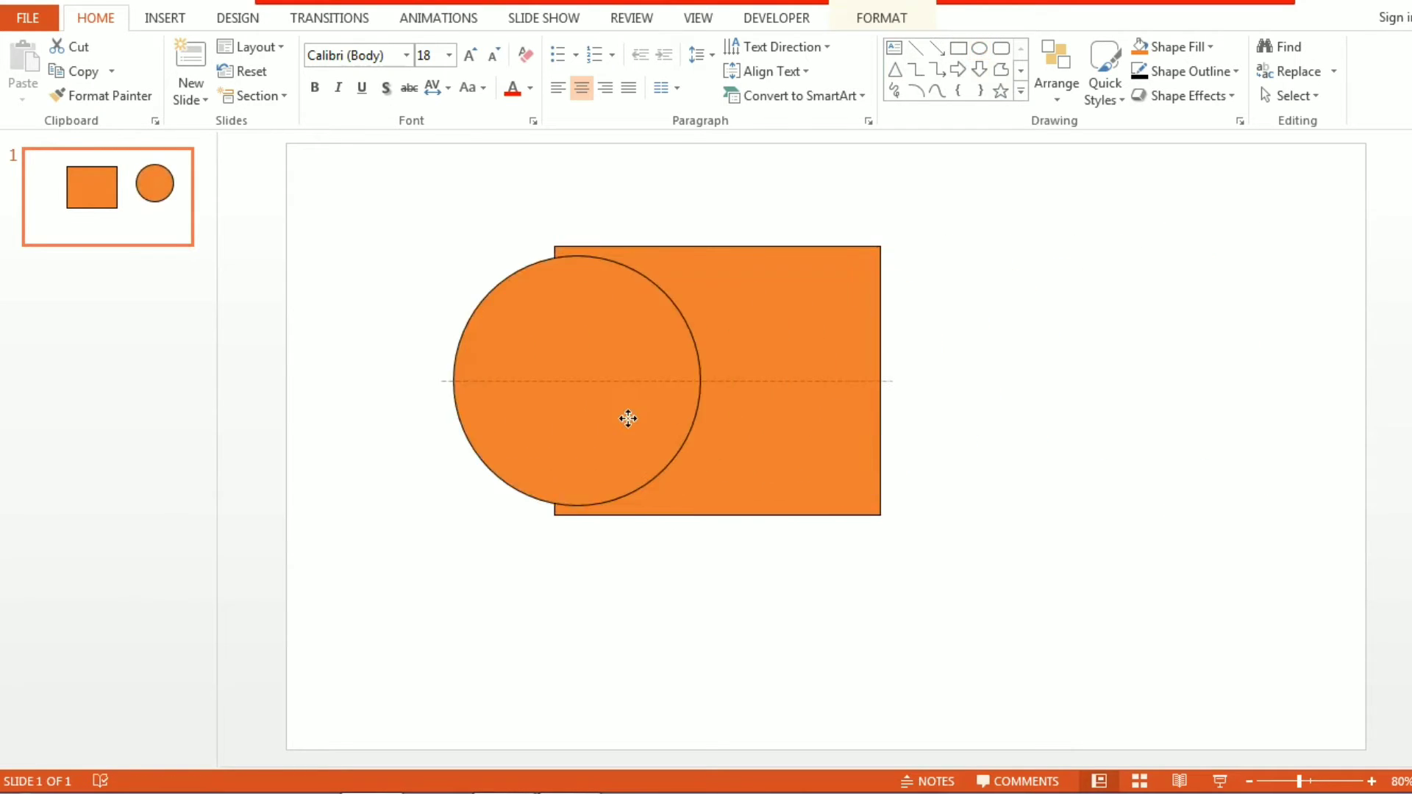
Step: Add a rounded rectangle beside the big rectangle, then box-select the shapes and delete them
click(1001, 49)
mouse_move(1001, 336)
mouse_down()
mouse_move(1327, 497)
mouse_move(1295, 527)
mouse_up()
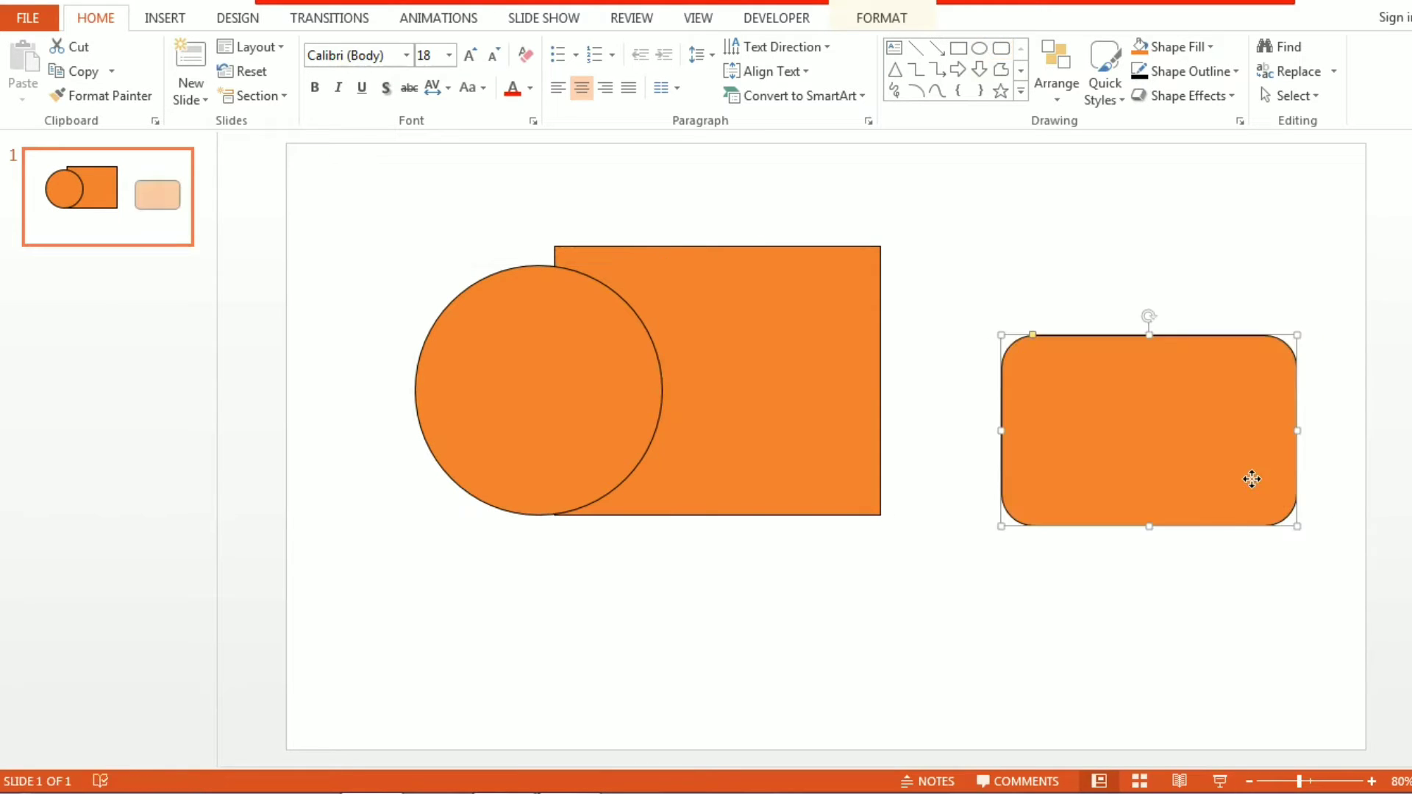
drag(1251, 479, 1134, 482)
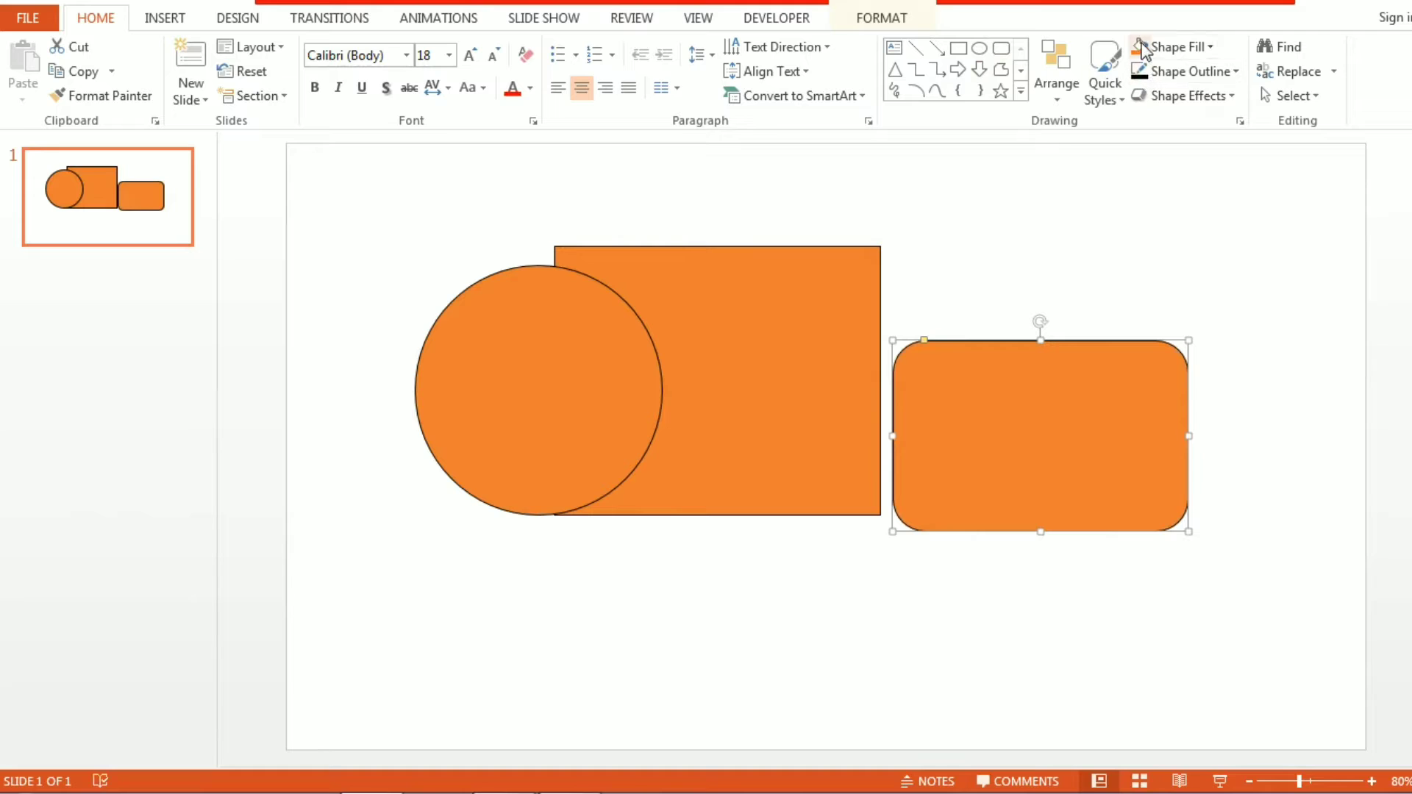
drag(993, 444, 1014, 398)
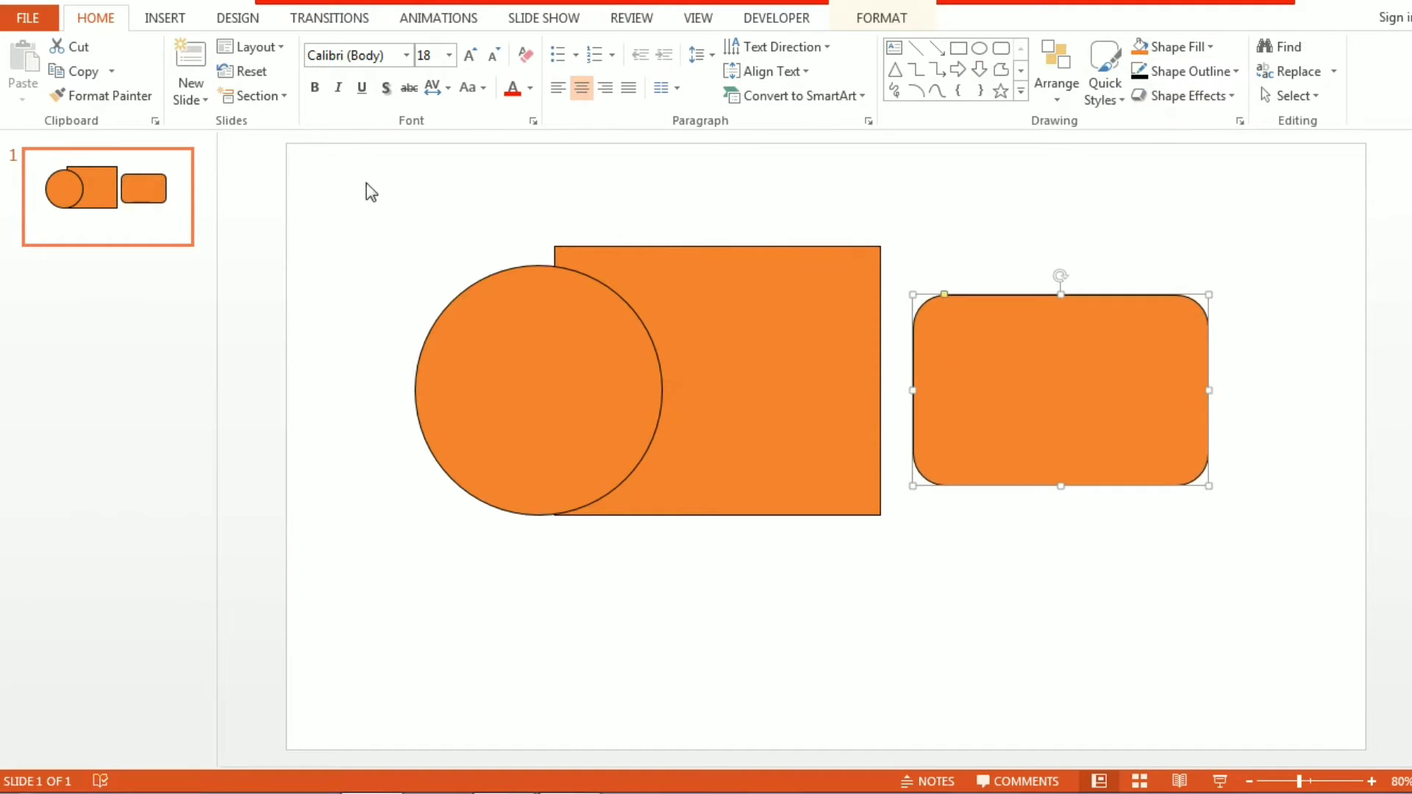
drag(369, 189, 889, 524)
key(Delete)
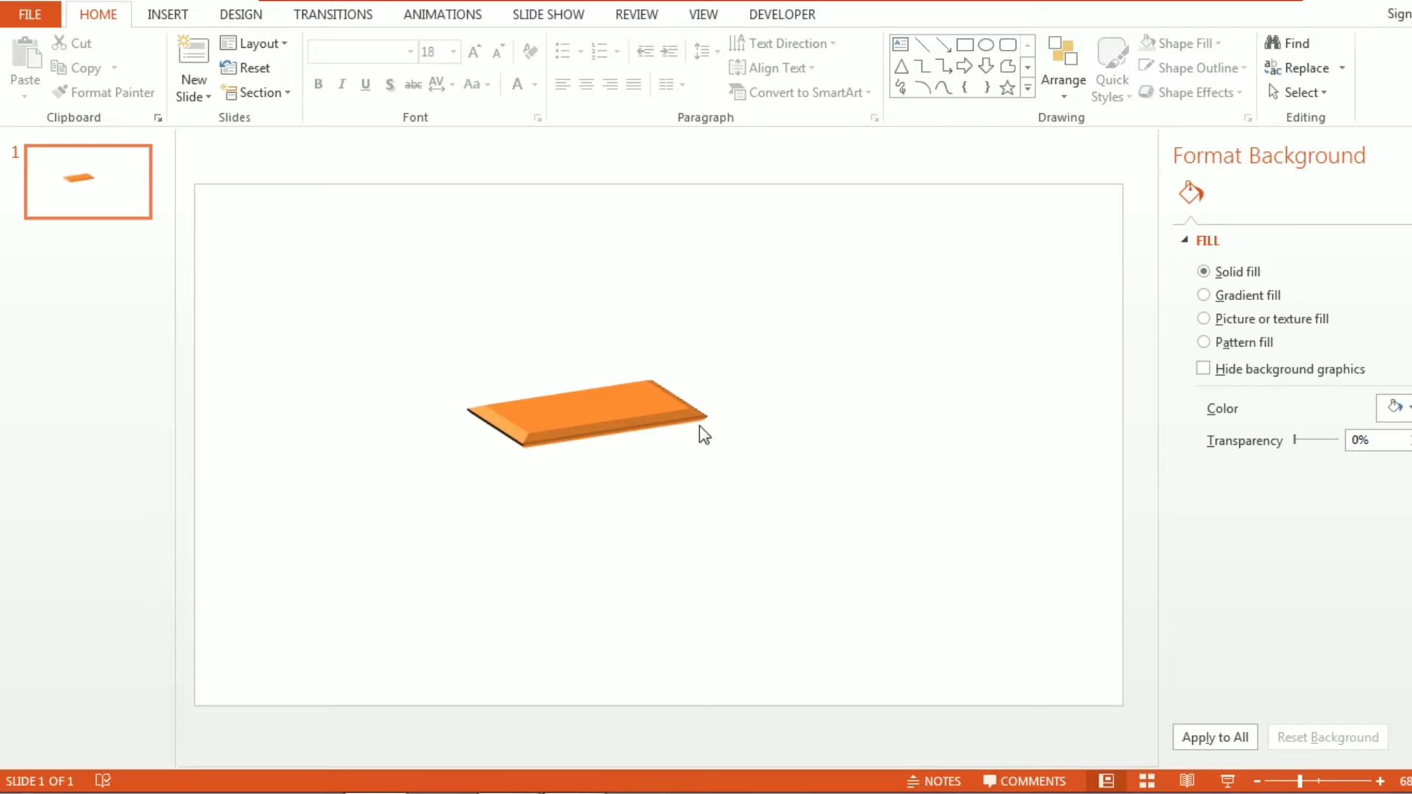
Step: Shift the bevelled orange slab left and close the Format Background pane
click(630, 420)
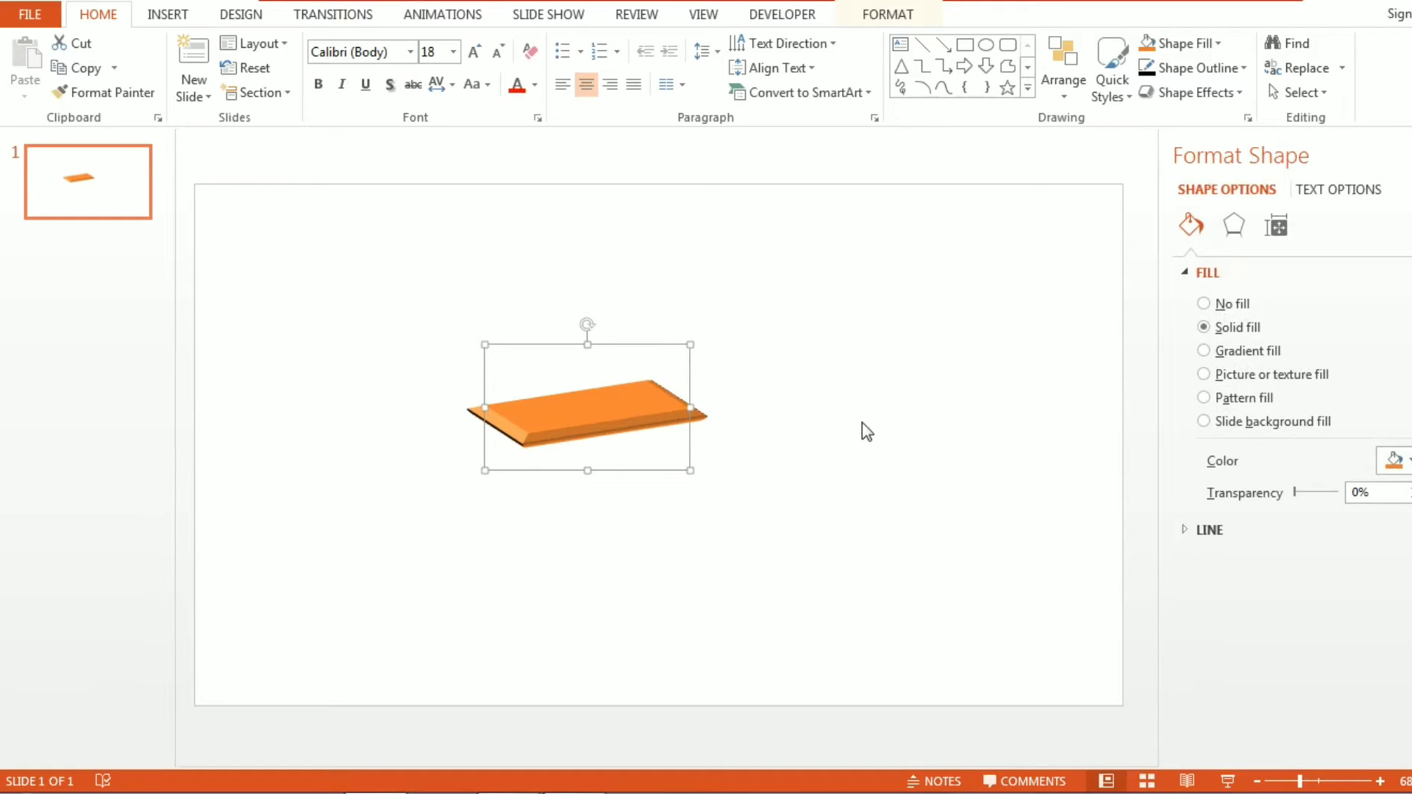
drag(655, 426, 550, 428)
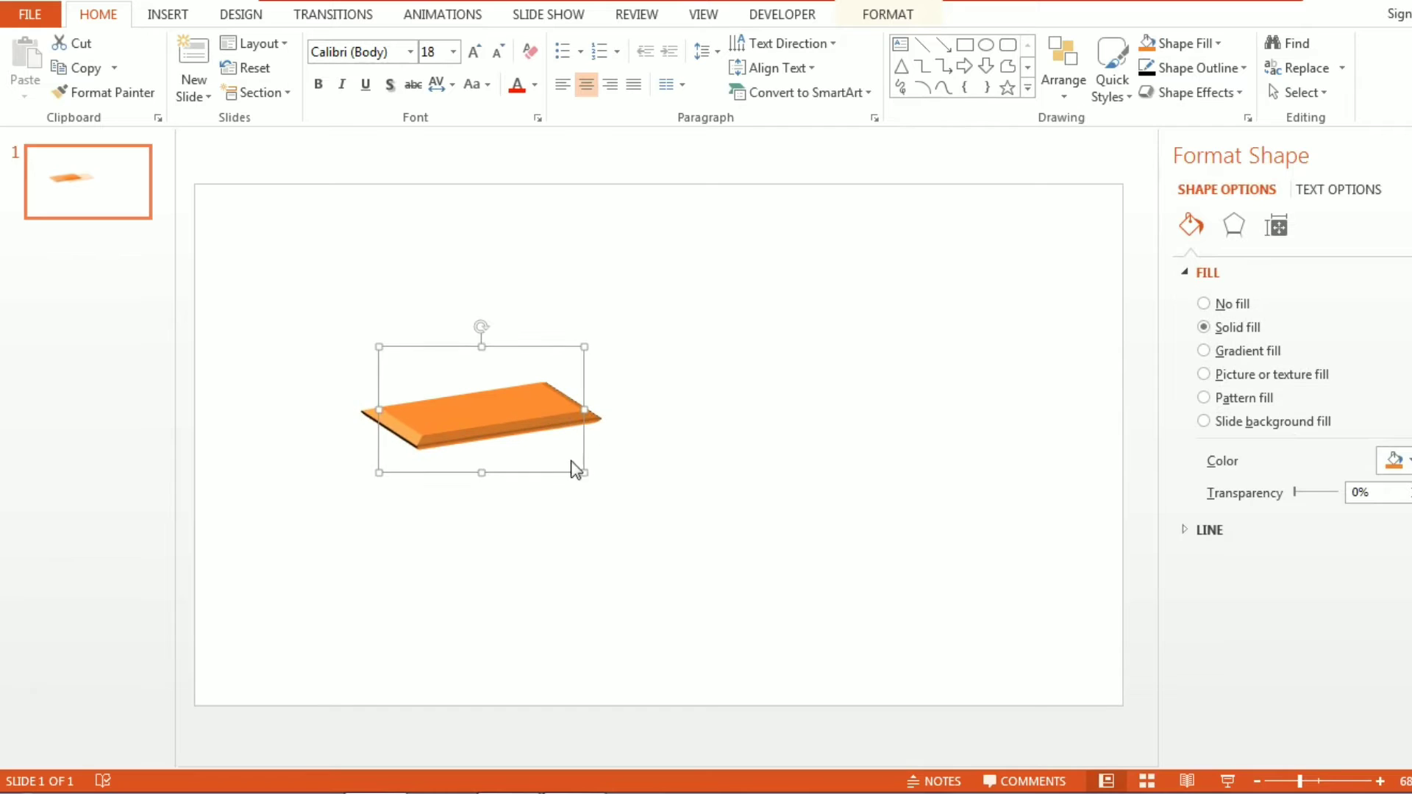
click(500, 328)
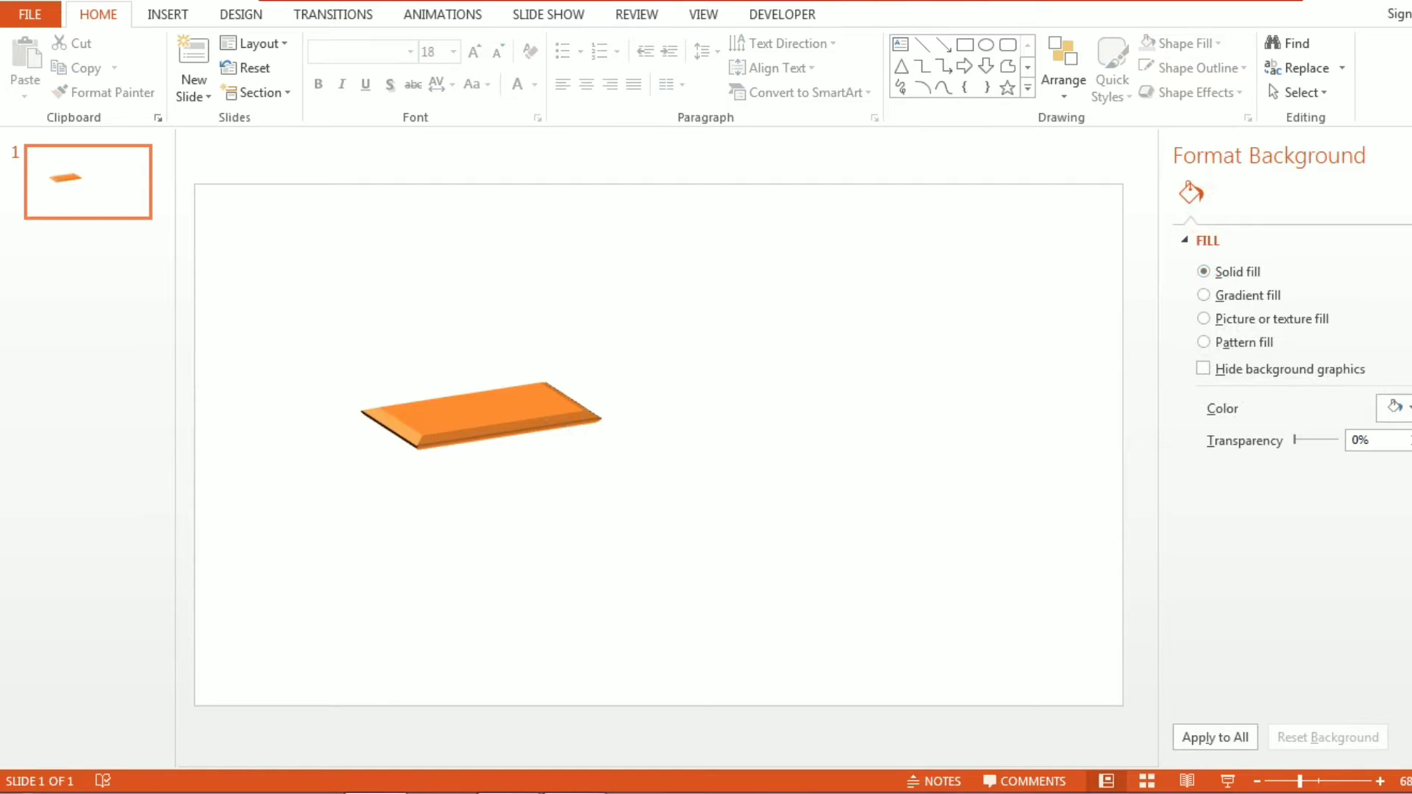
click(1408, 156)
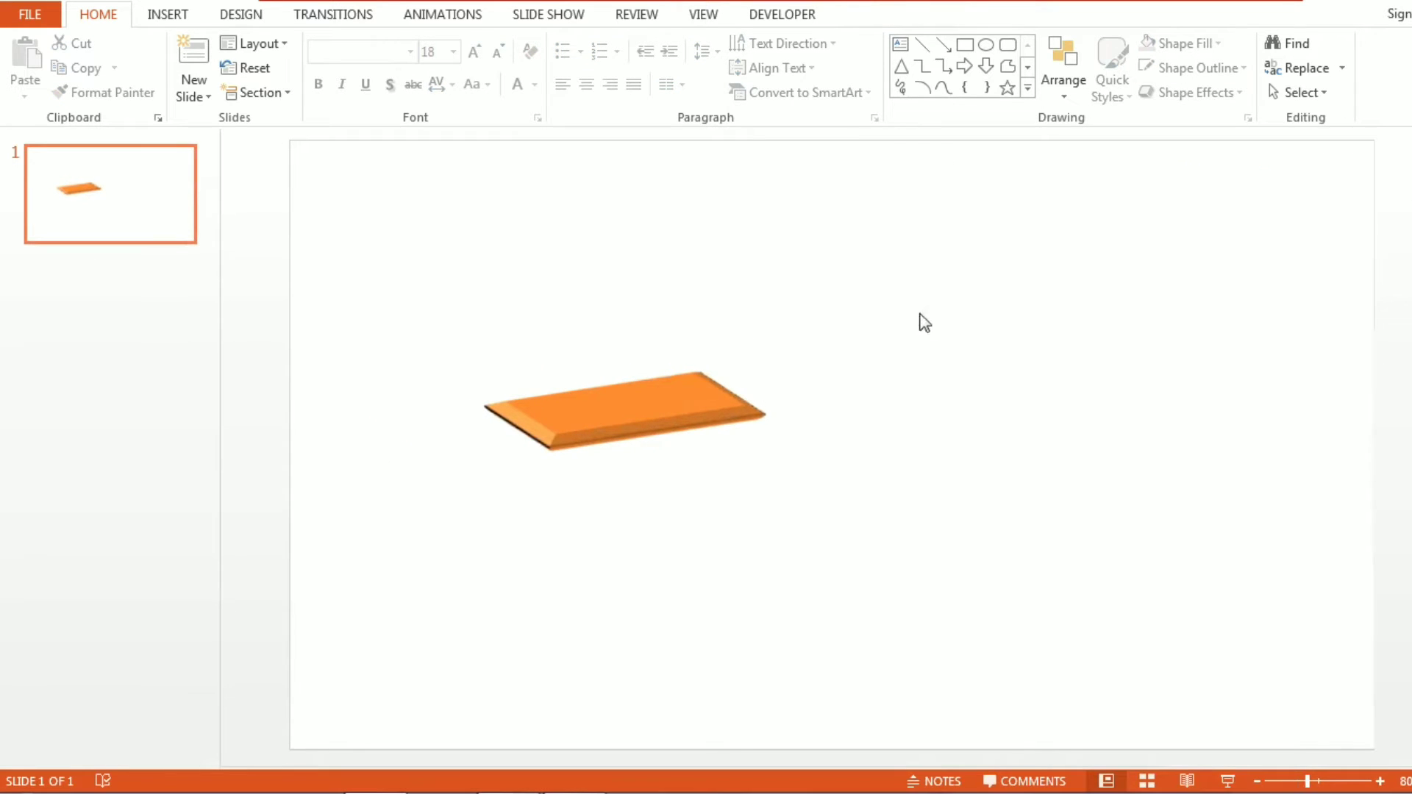
Step: Draw a flat orange rectangle at the slide's upper right
click(964, 50)
mouse_move(899, 261)
mouse_down()
mouse_move(1167, 486)
mouse_move(1215, 440)
mouse_up()
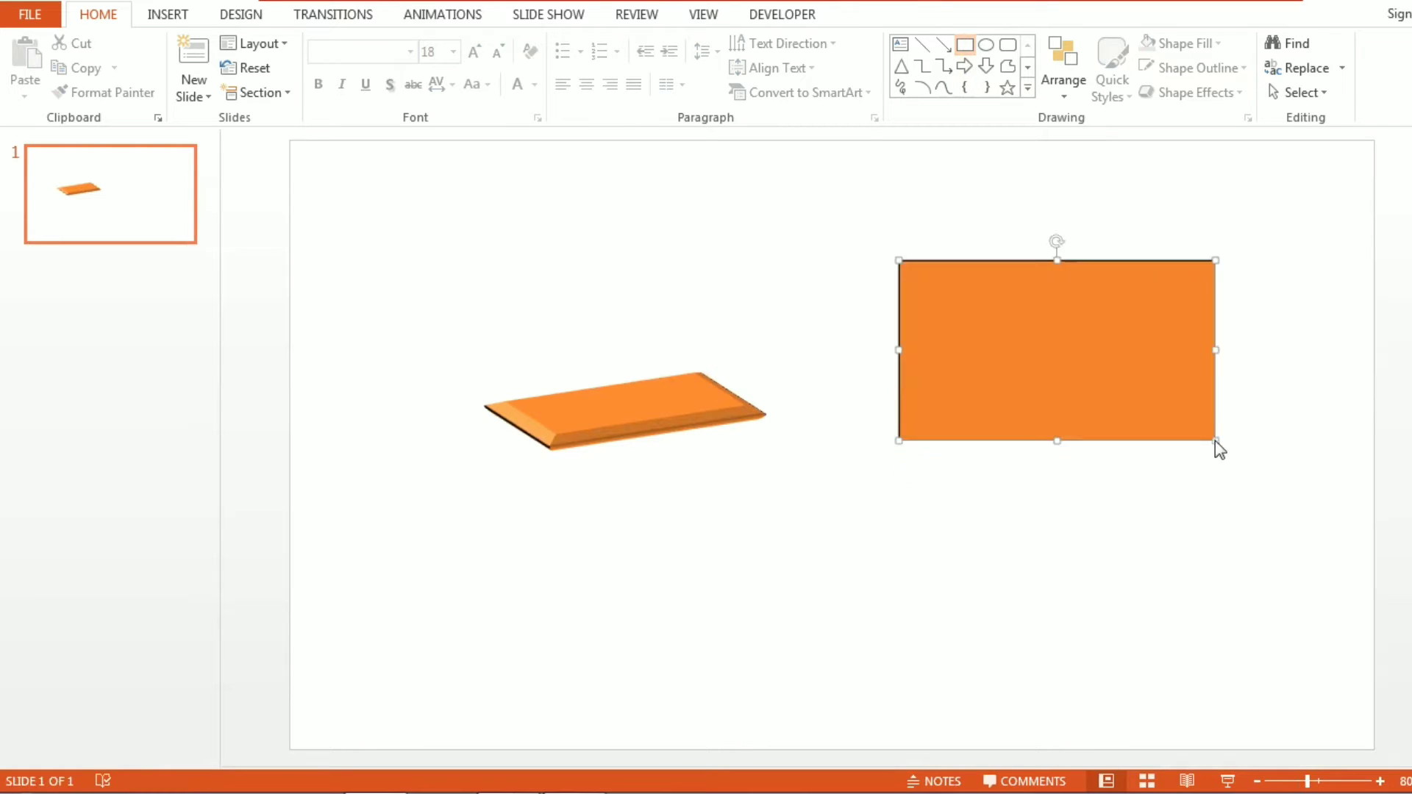
click(853, 490)
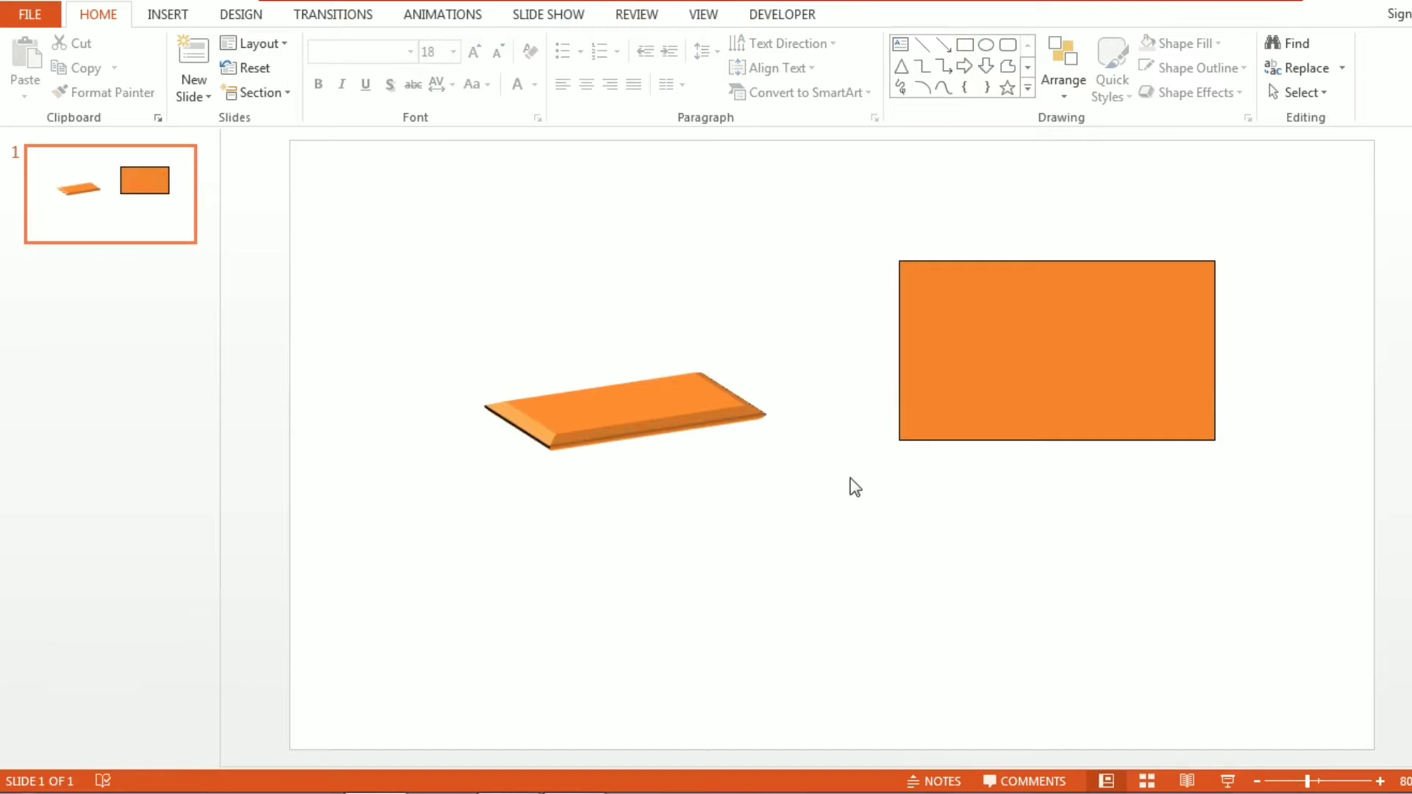
Step: Select the bevelled slab and copy its formatting with Format Painter
click(739, 412)
click(960, 390)
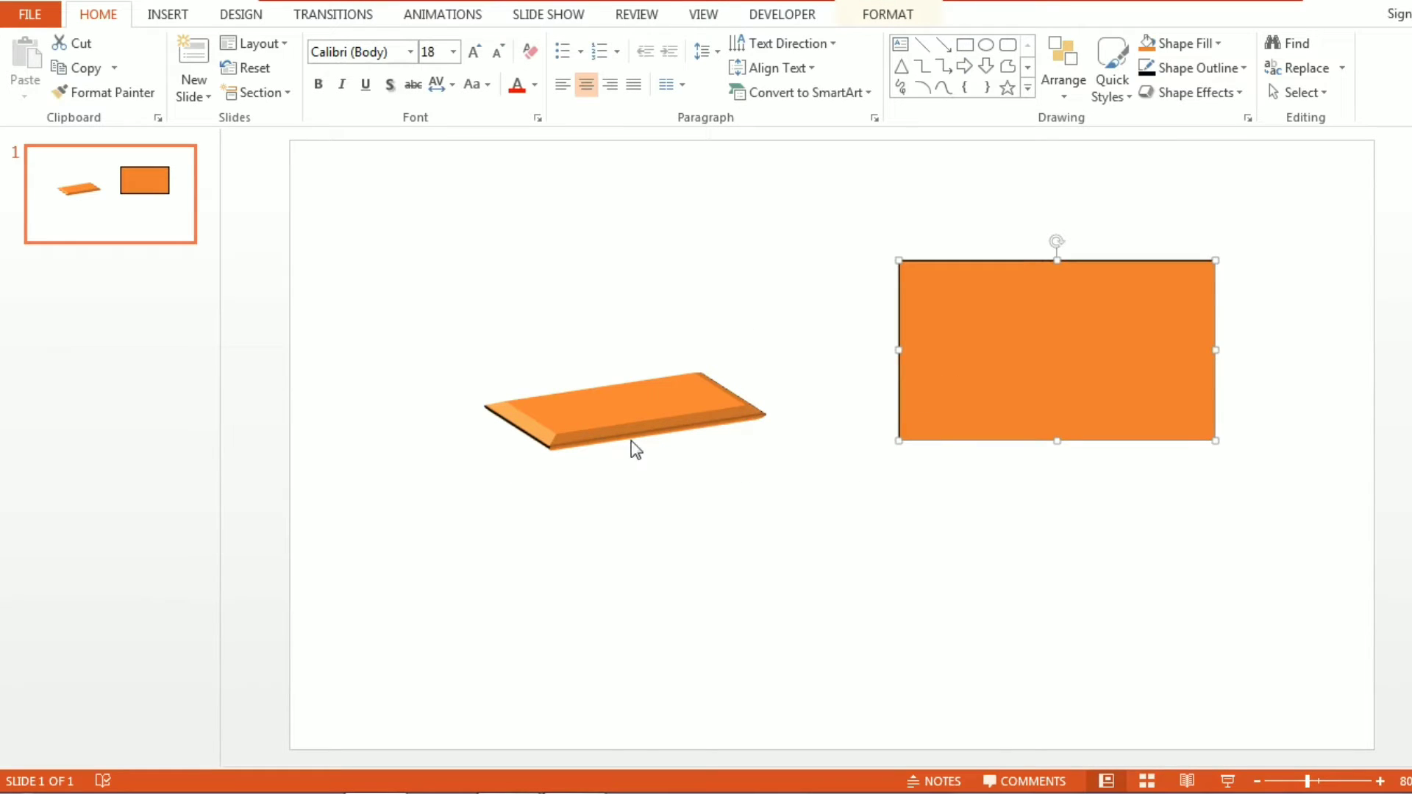
click(637, 421)
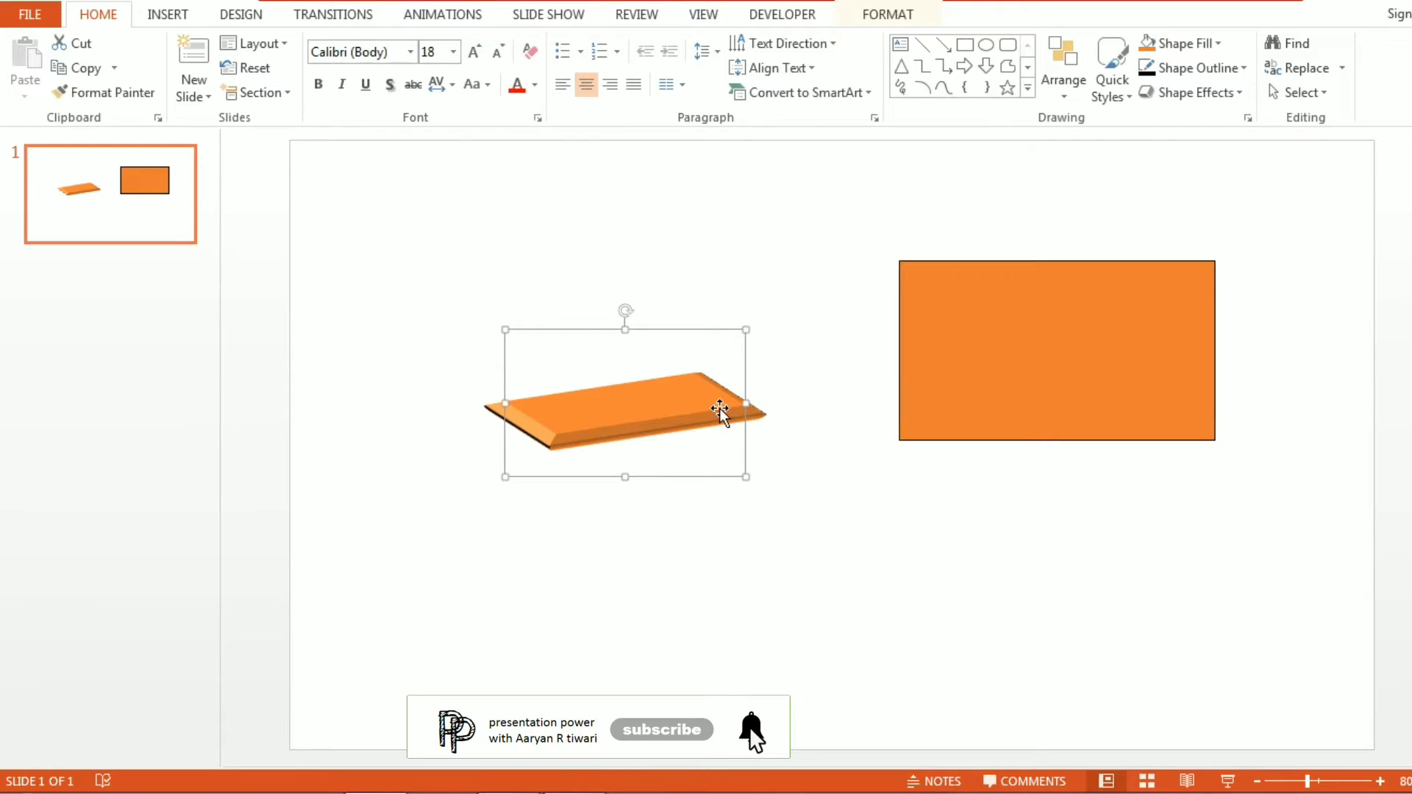
click(145, 97)
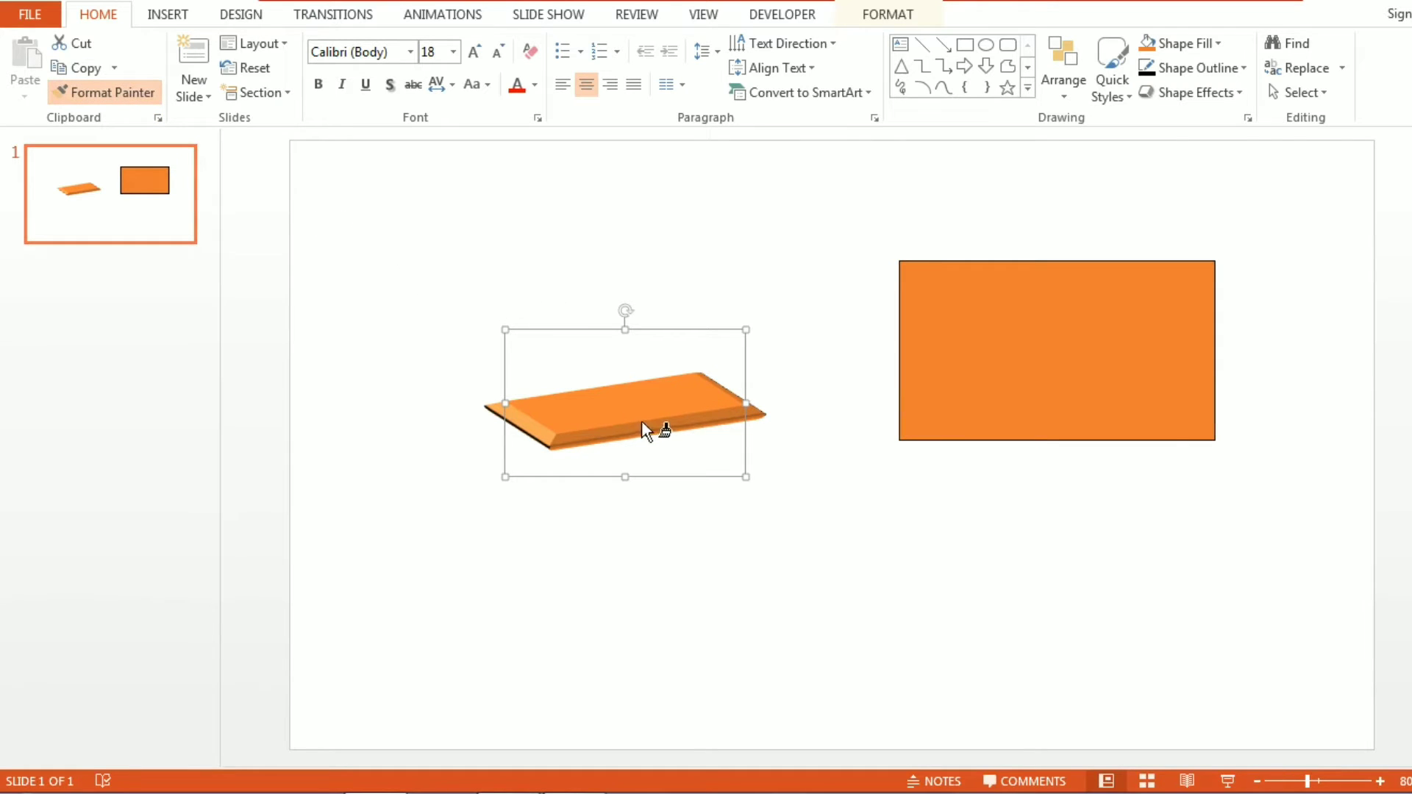
Step: Give the right rectangle the bevelled 3D look, shrink it, and overlap it with the other slab
click(1017, 323)
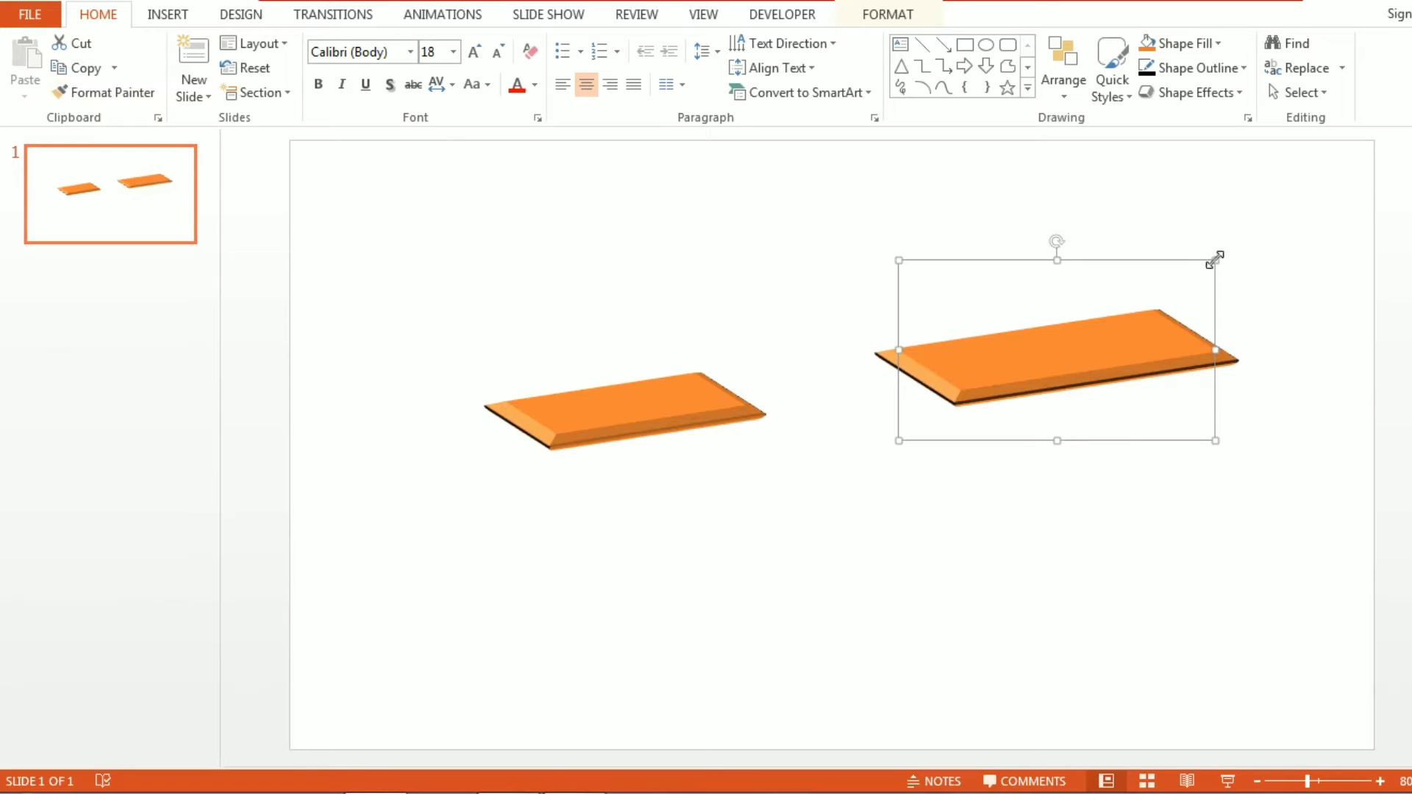
drag(1215, 261, 1125, 329)
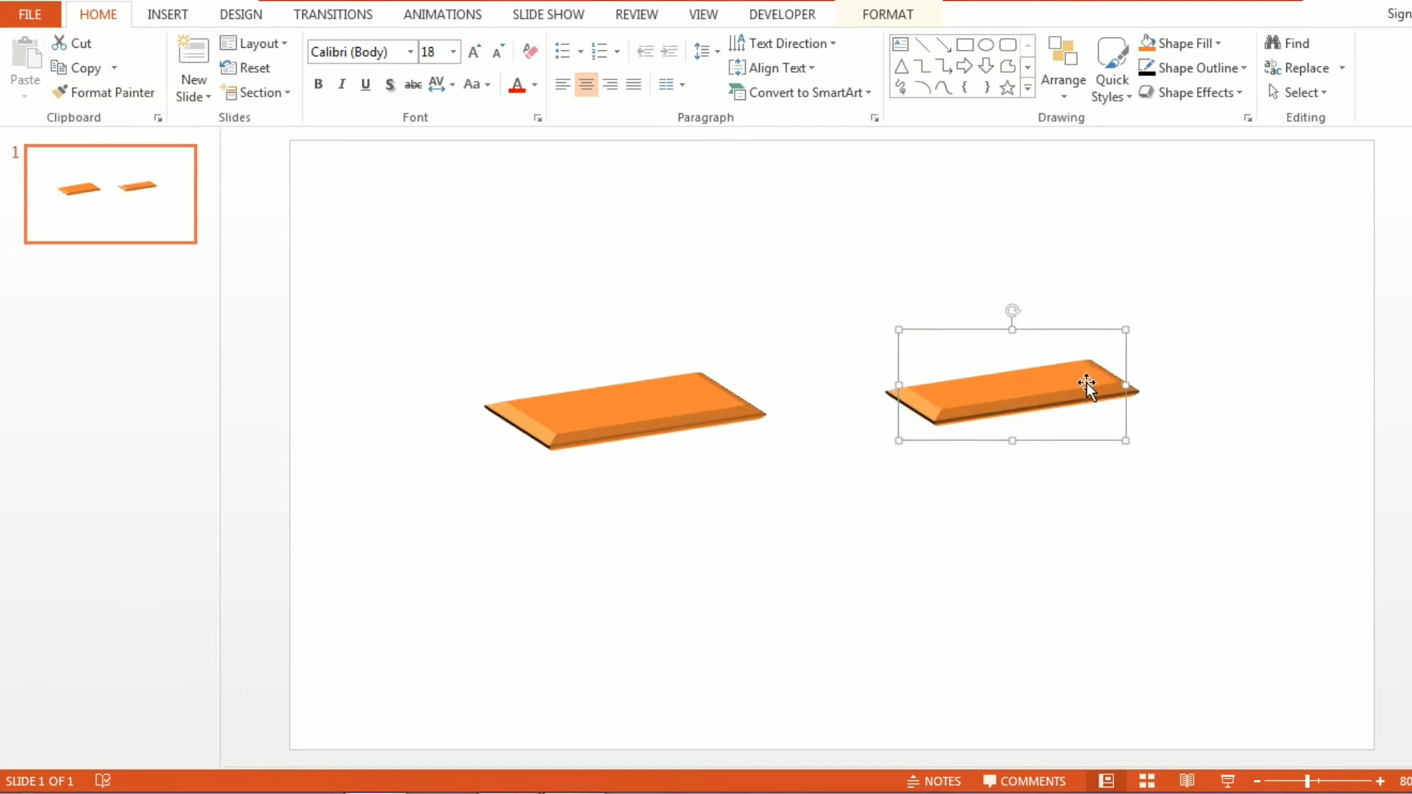
mouse_move(1087, 385)
mouse_down()
mouse_move(732, 392)
mouse_move(865, 384)
mouse_up()
Step: Draw a circle right of the slabs, paint the slab's 3D format onto it, and reposition it
click(990, 46)
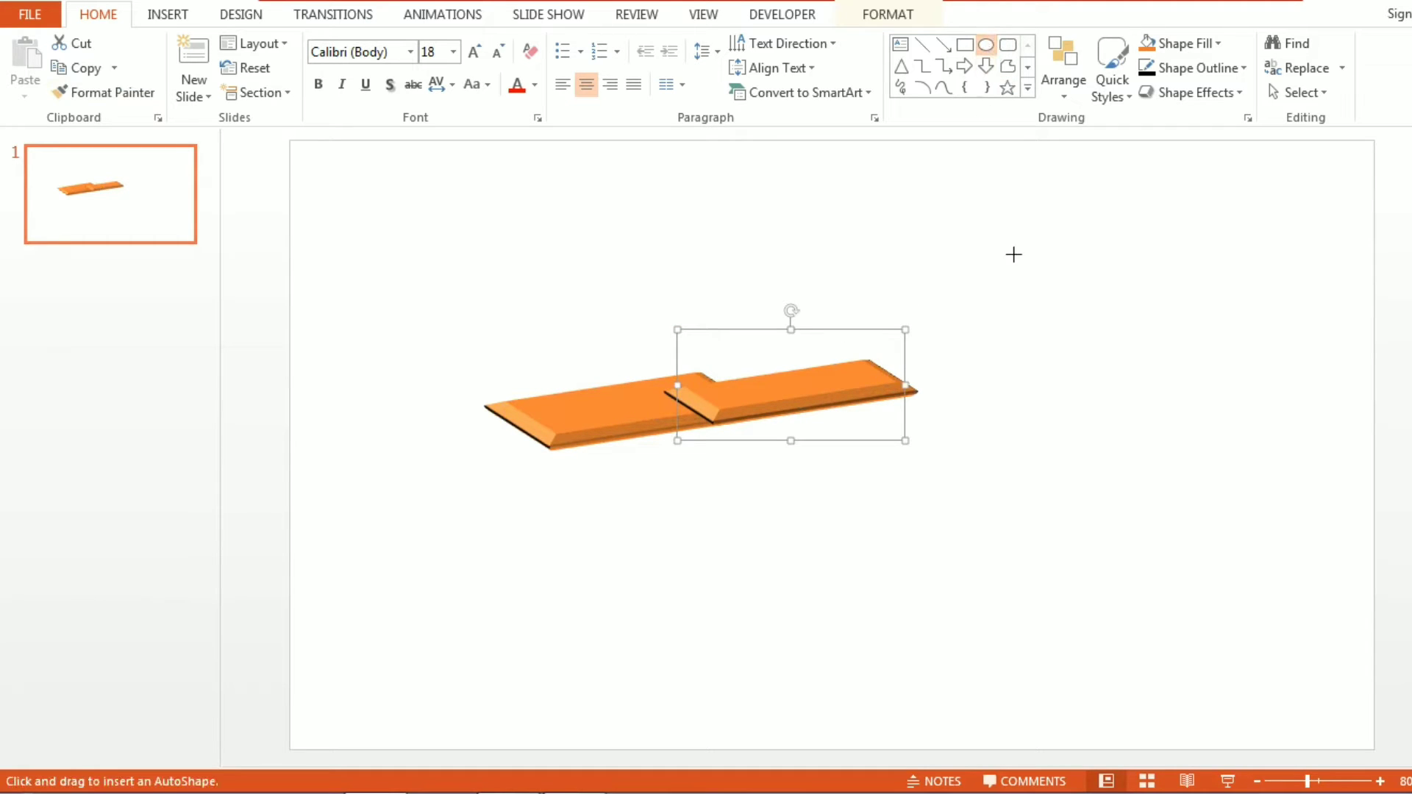
drag(1008, 244, 1200, 438)
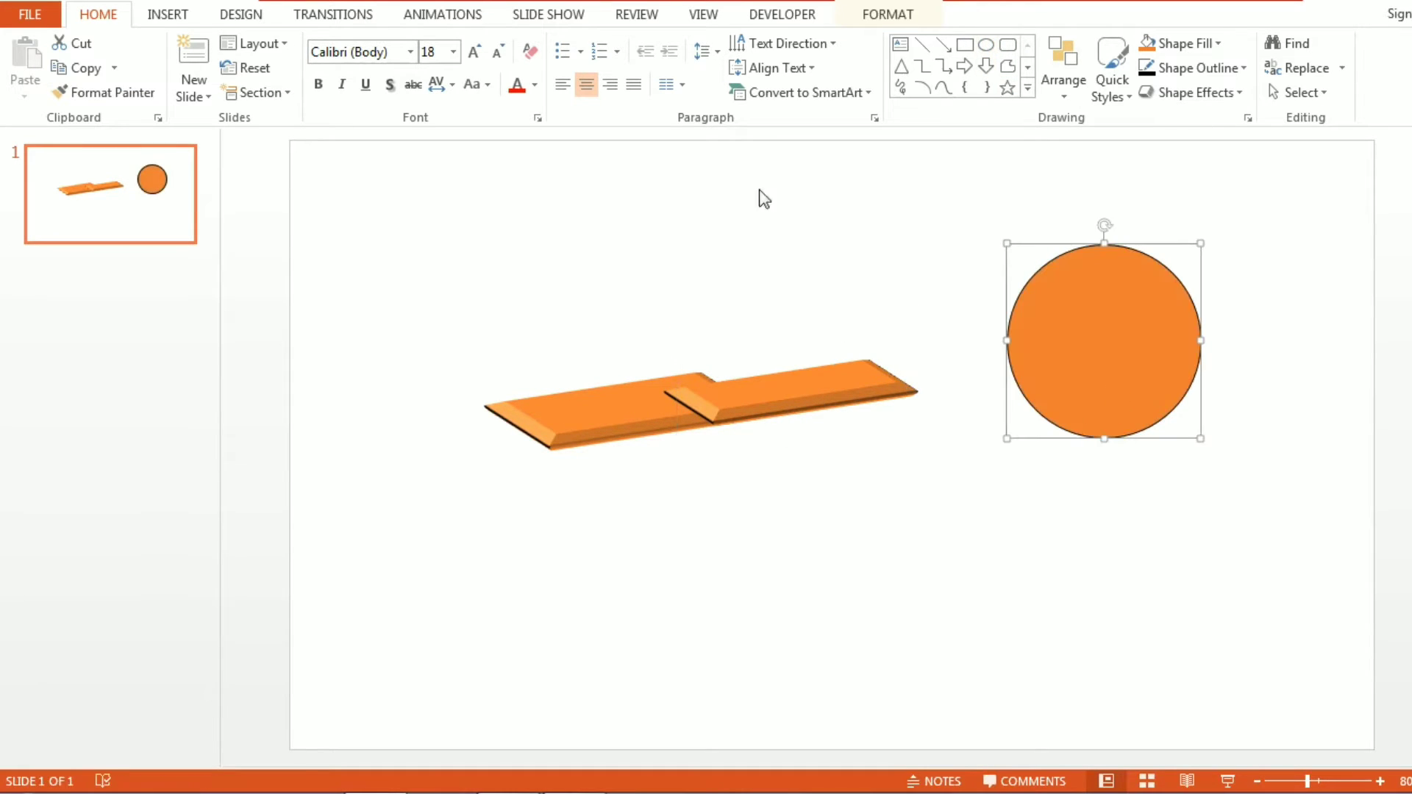
click(769, 390)
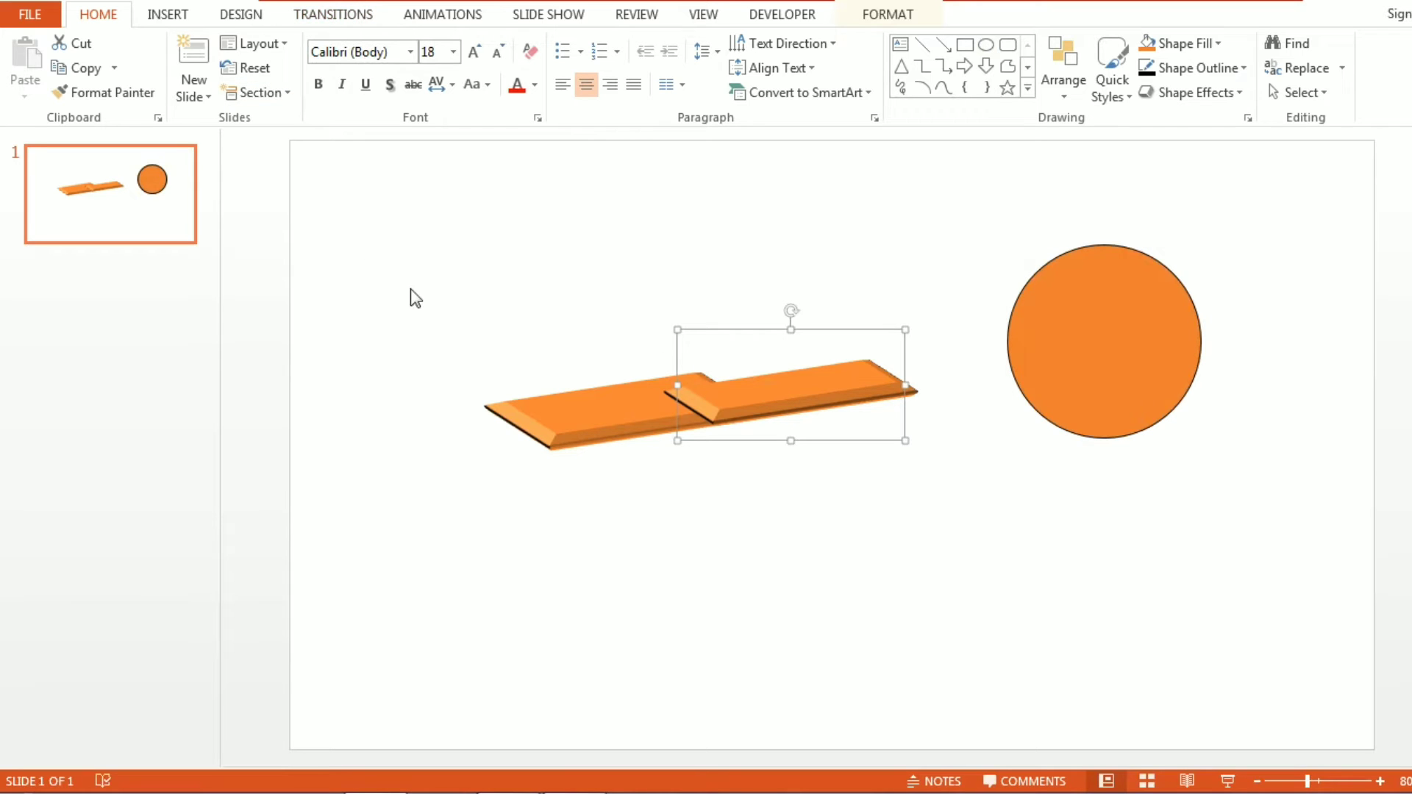
click(144, 92)
click(1065, 332)
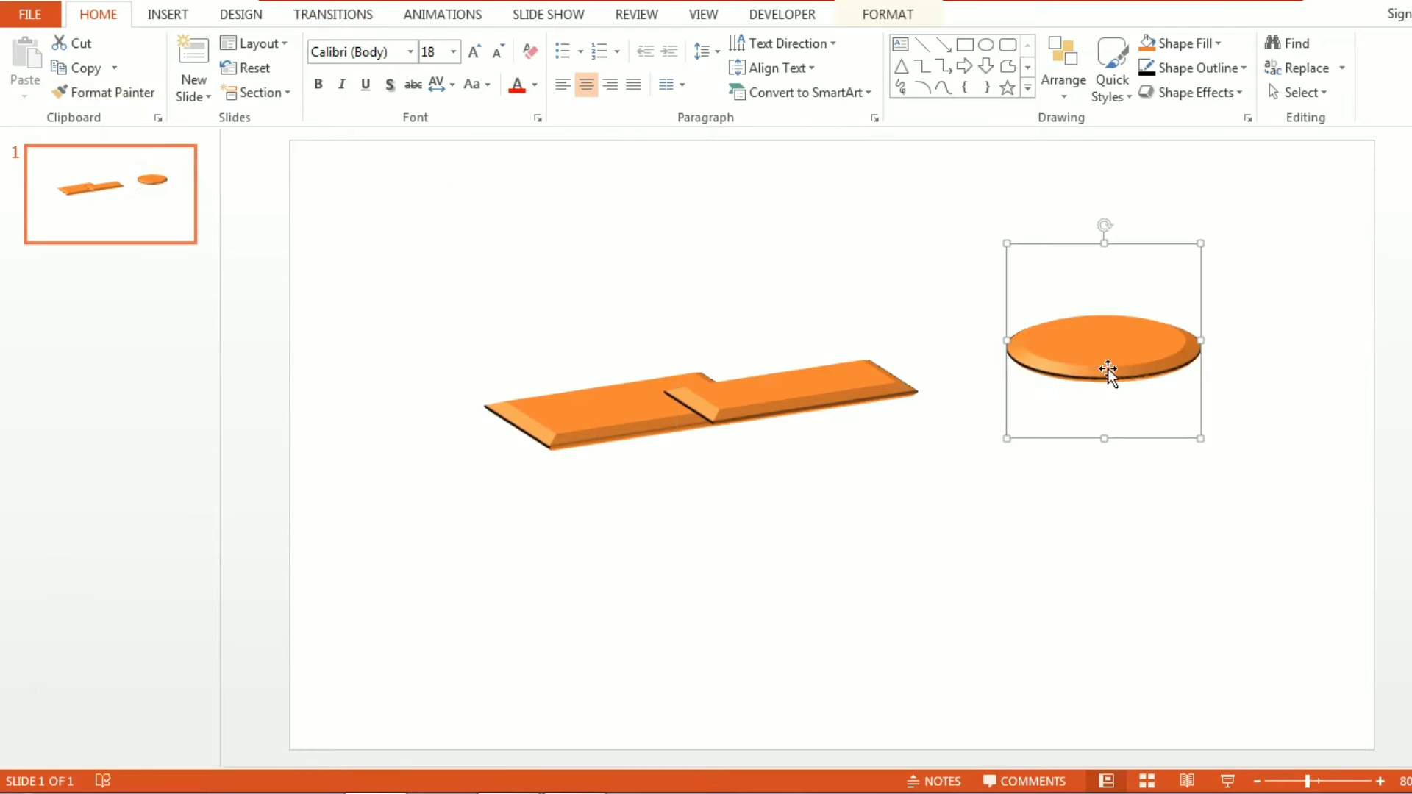
drag(1114, 366, 1059, 444)
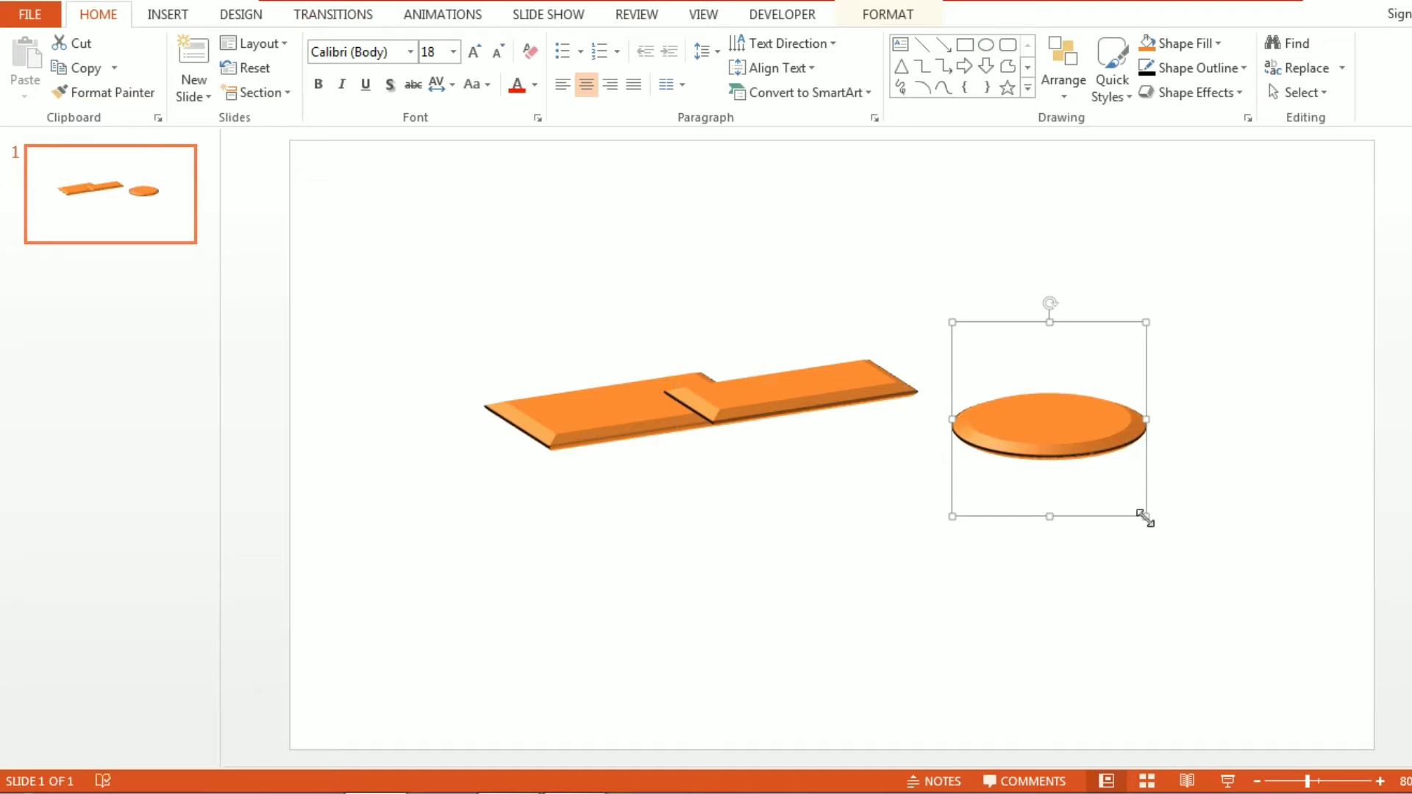
drag(1145, 516, 1153, 467)
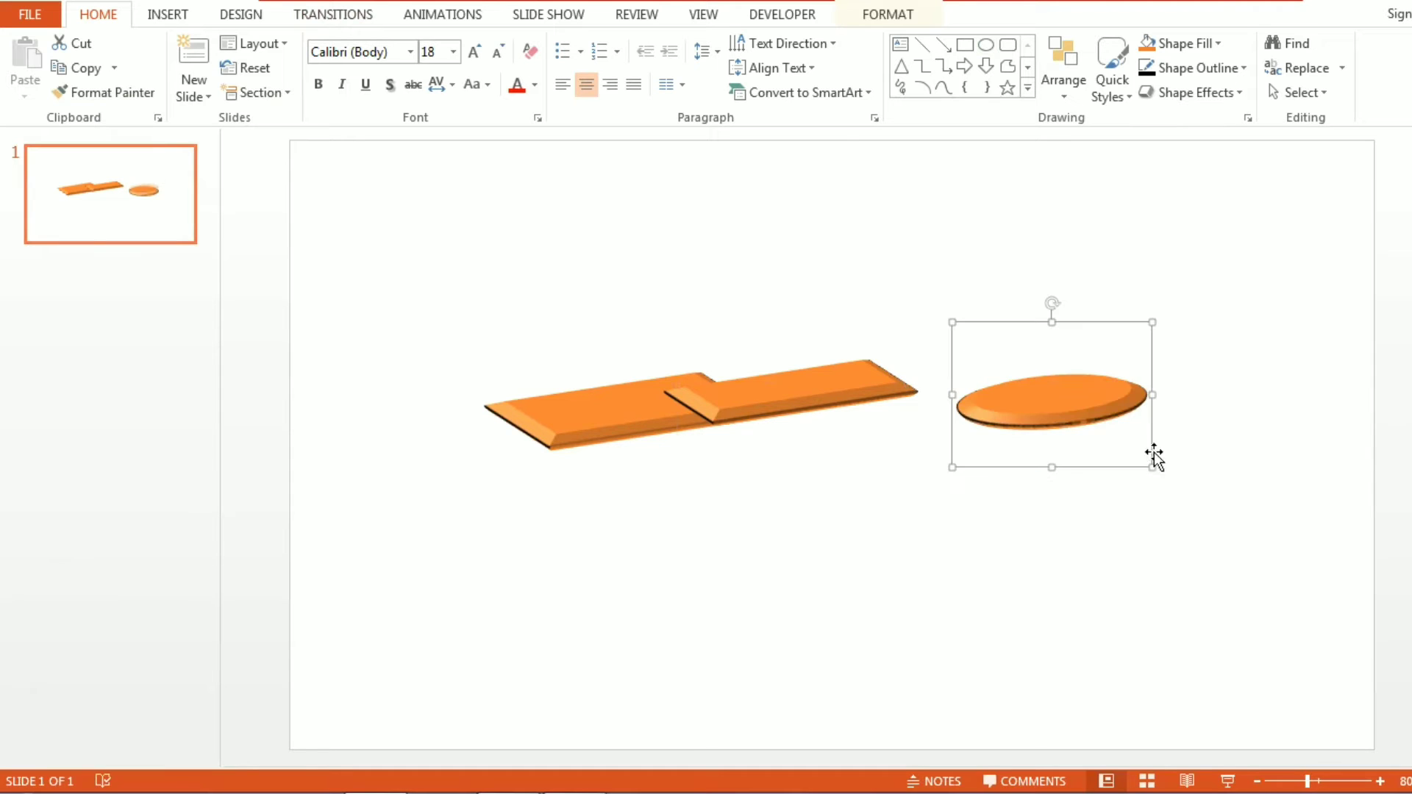
Step: Draw a down arrow at upper right, apply the bar's 3D format, and move it left
click(987, 66)
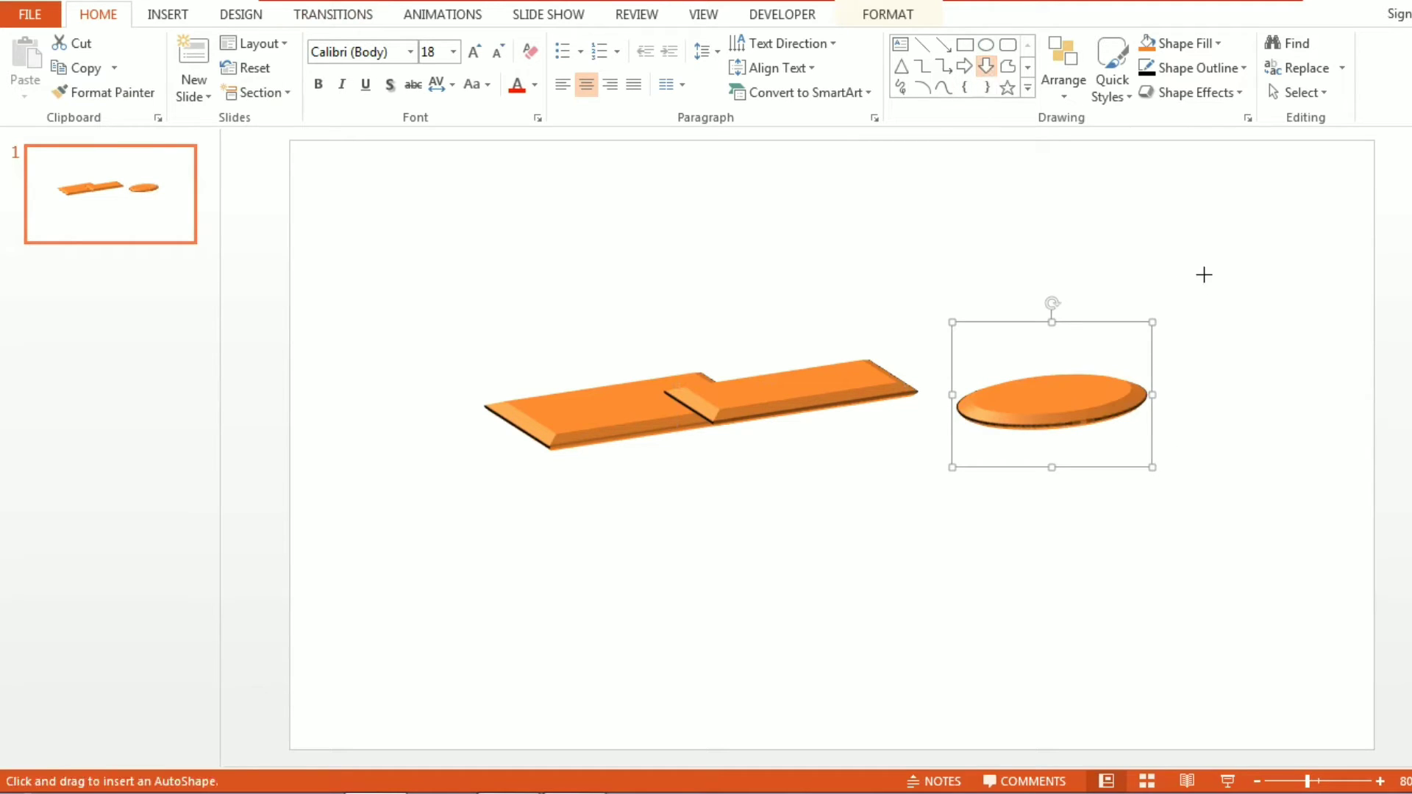
drag(1125, 211, 1300, 401)
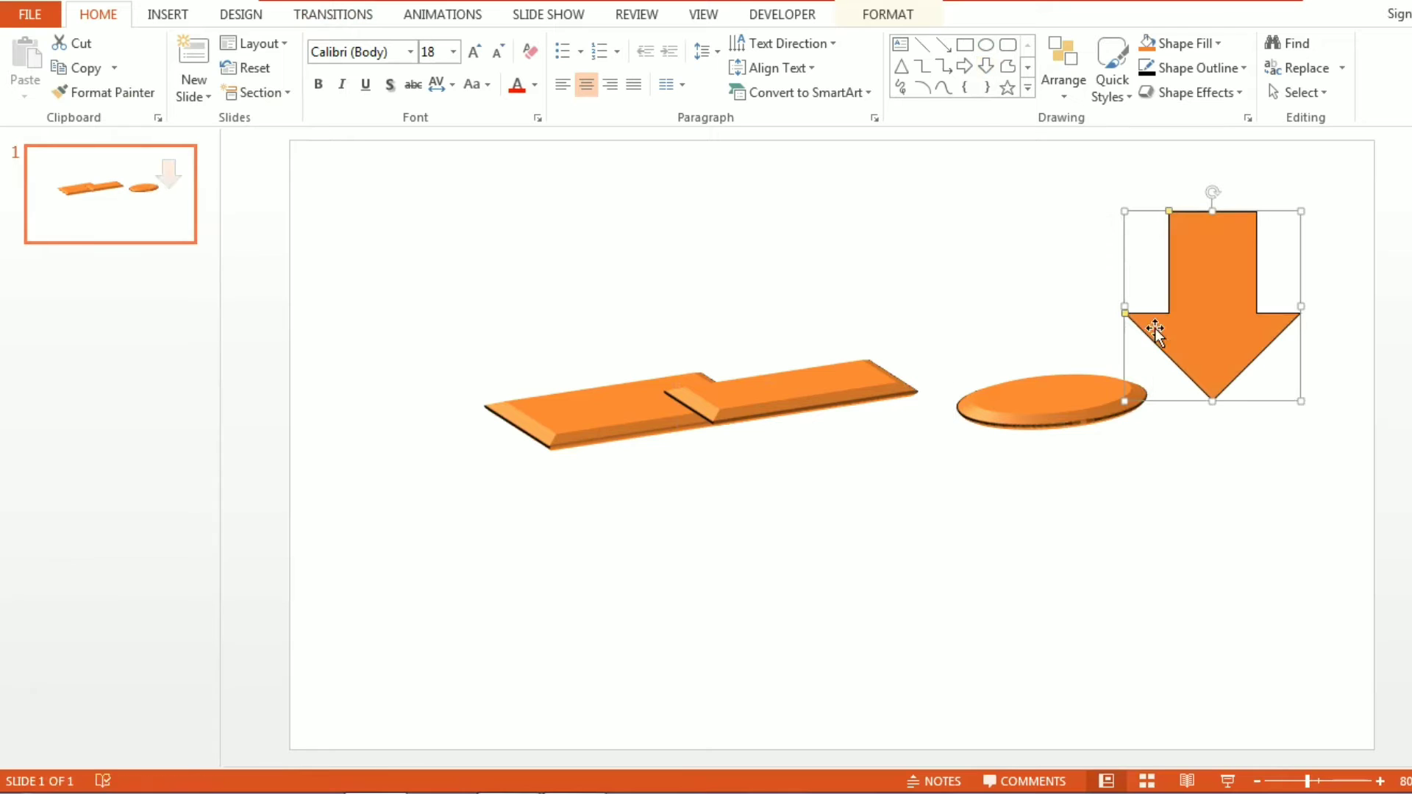
click(625, 409)
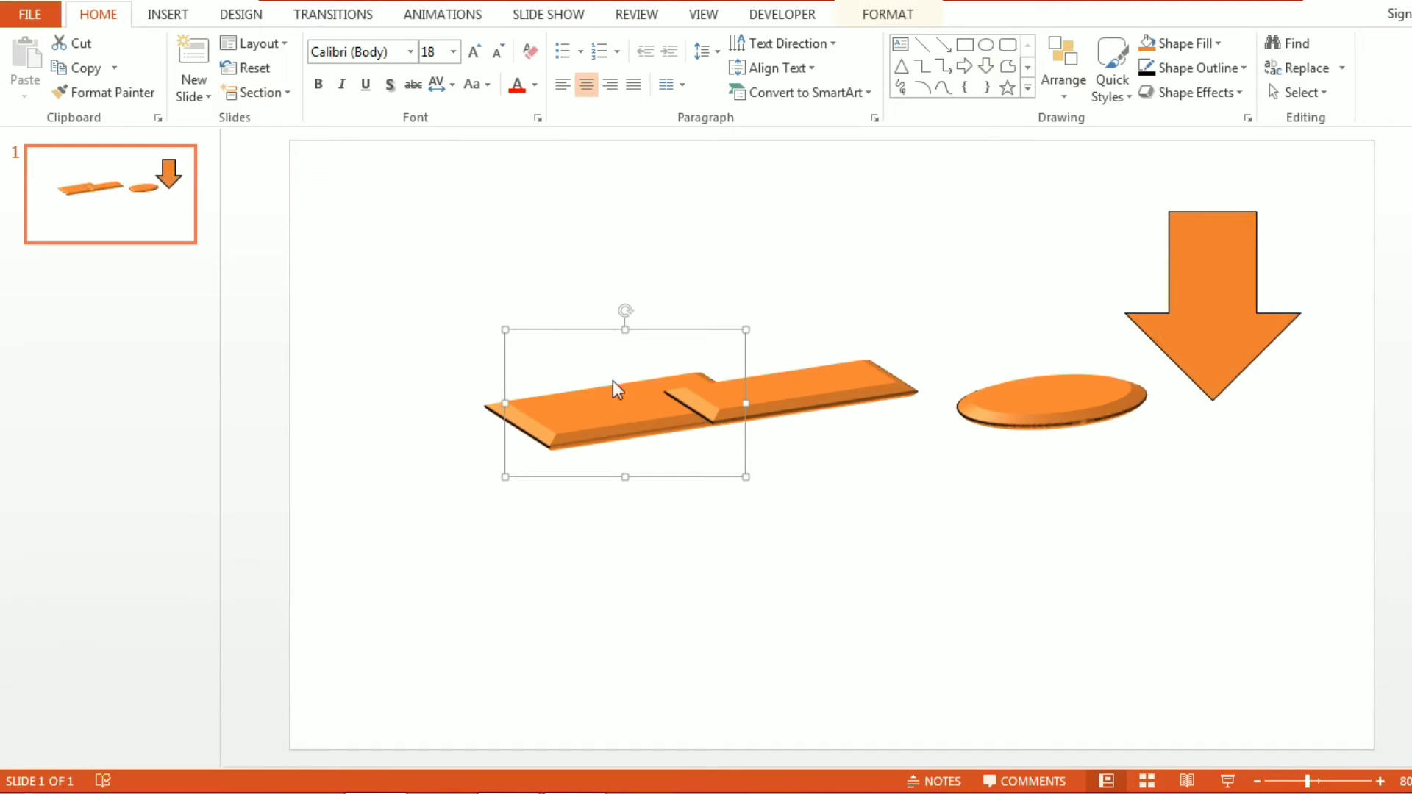
click(111, 92)
click(1171, 254)
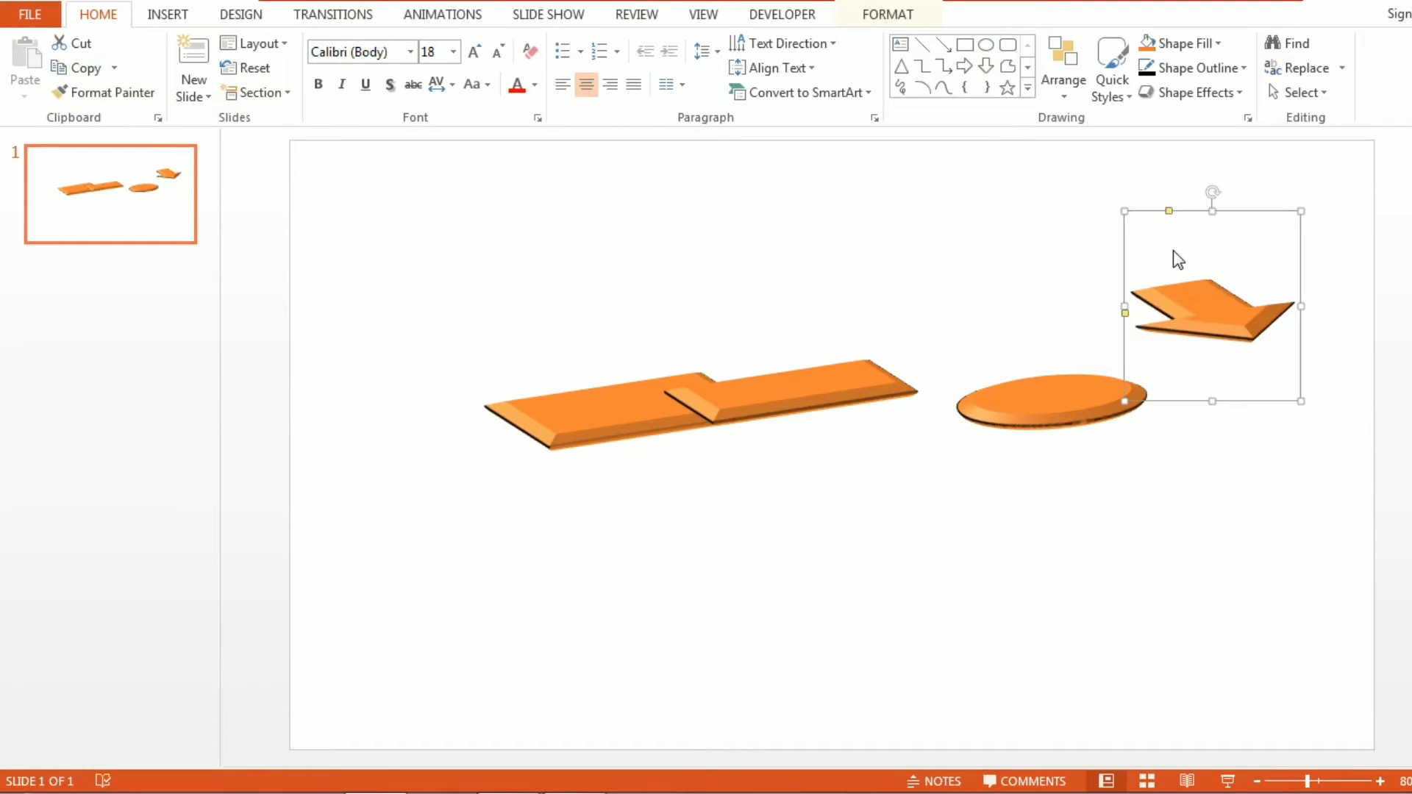
click(908, 288)
drag(1248, 316, 953, 318)
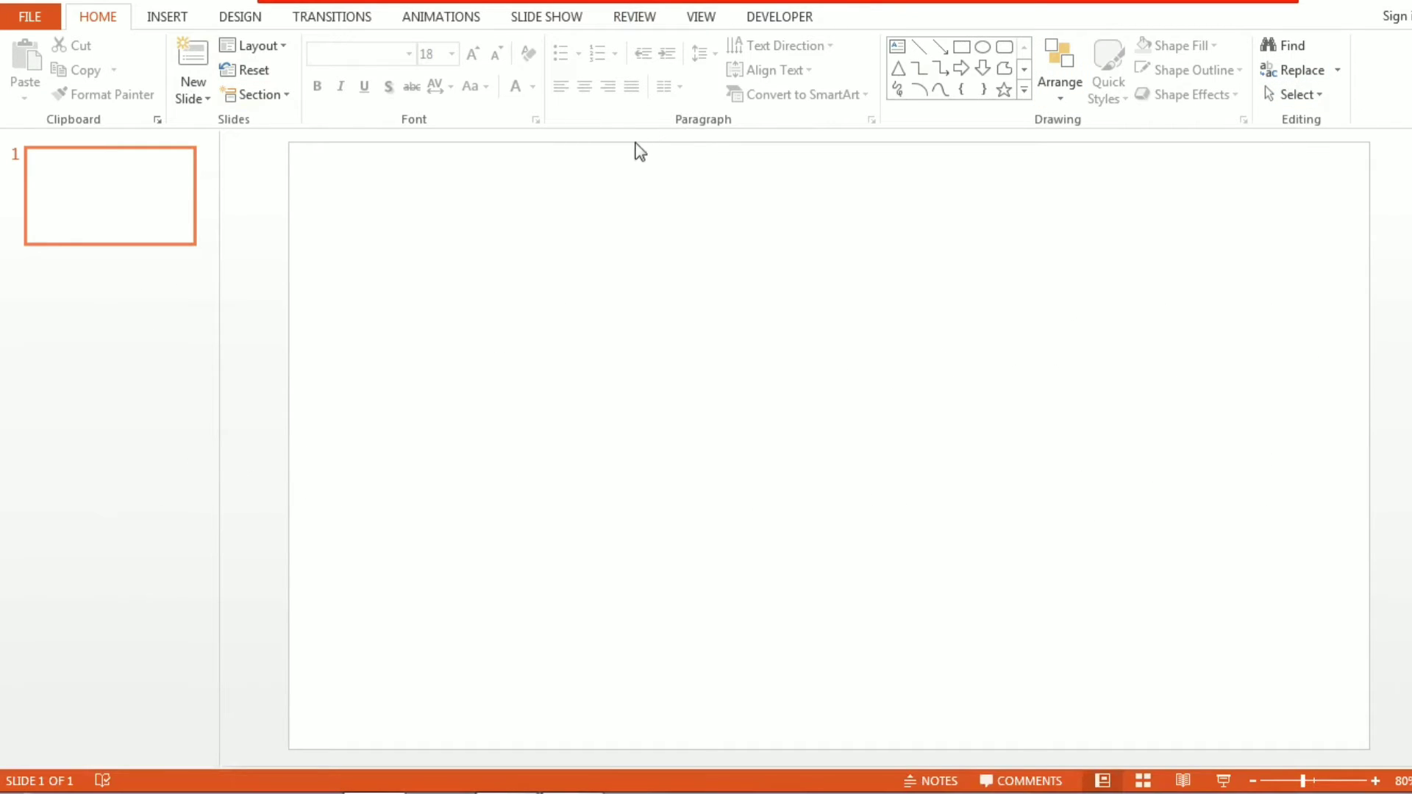
Step: Open the FILE backstage Info page for the unsaved presentation
click(52, 18)
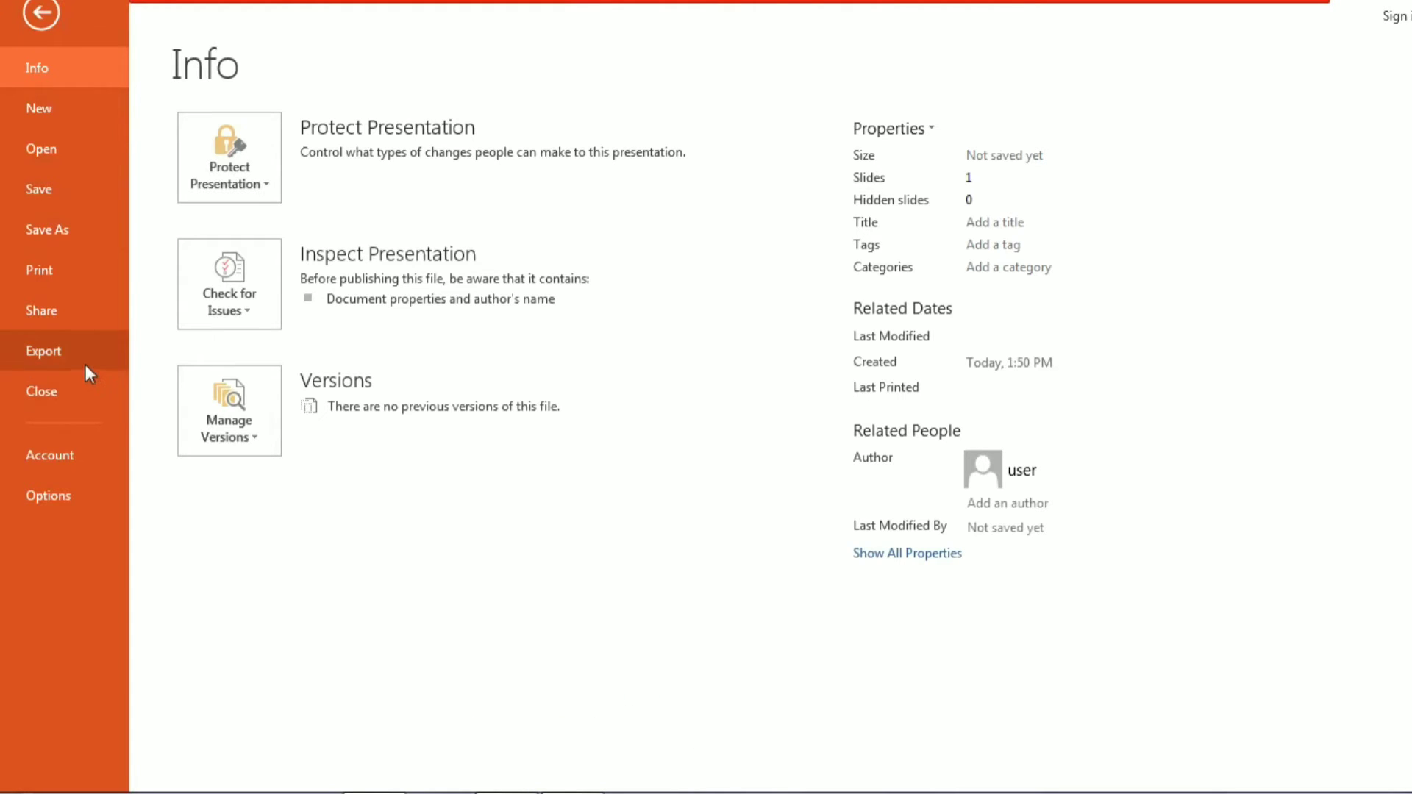
Step: Change the Office Theme to Dark Gray in PowerPoint Options and confirm
click(73, 496)
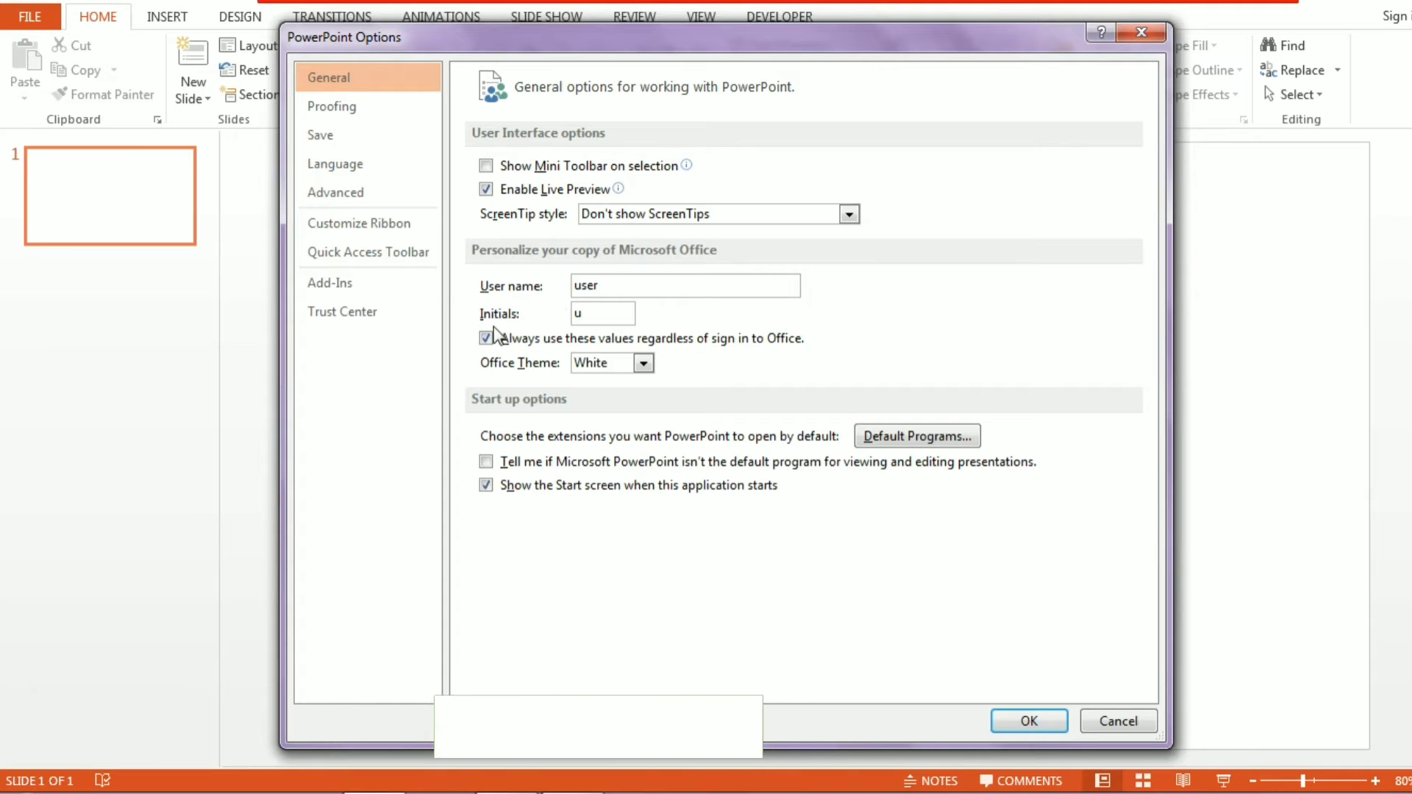
click(644, 365)
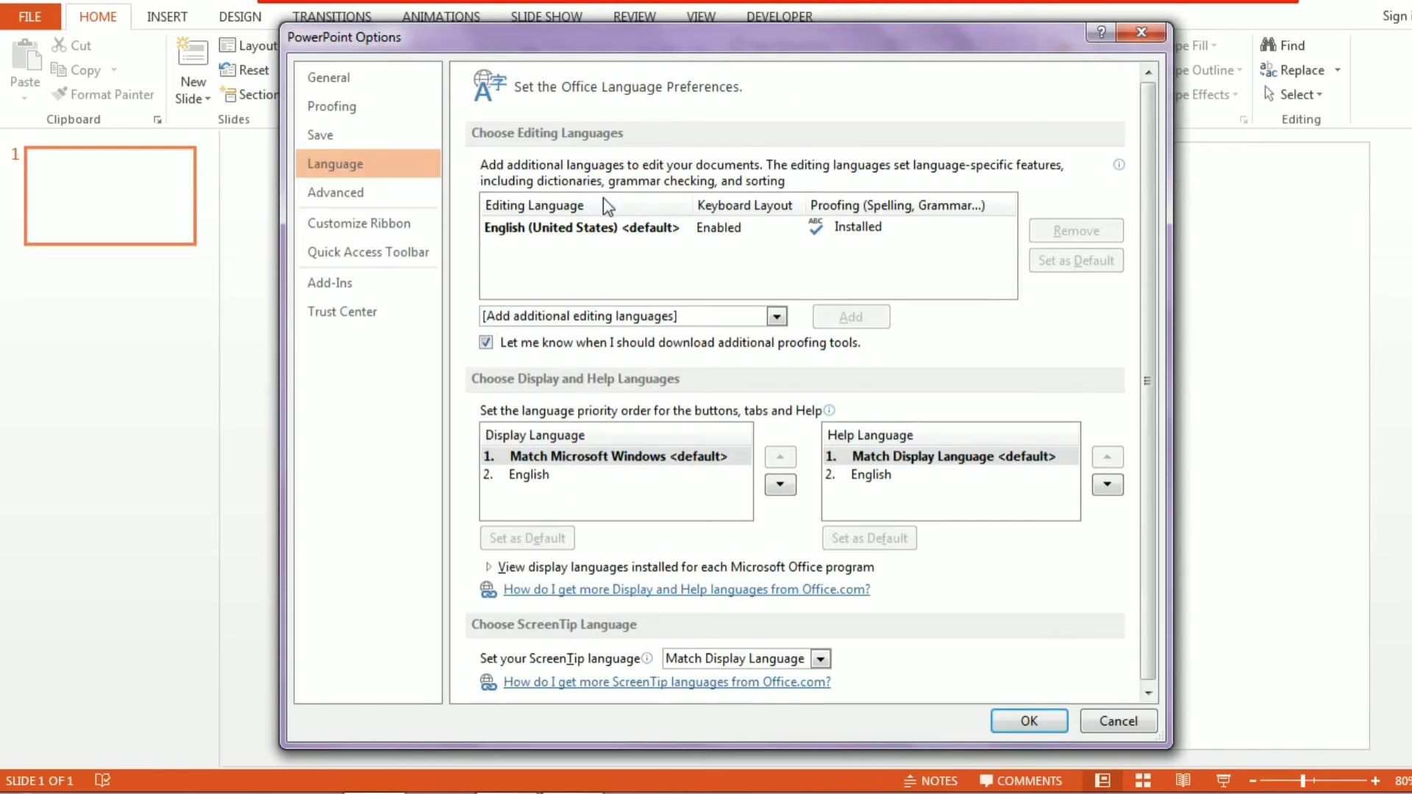
click(353, 107)
click(1045, 719)
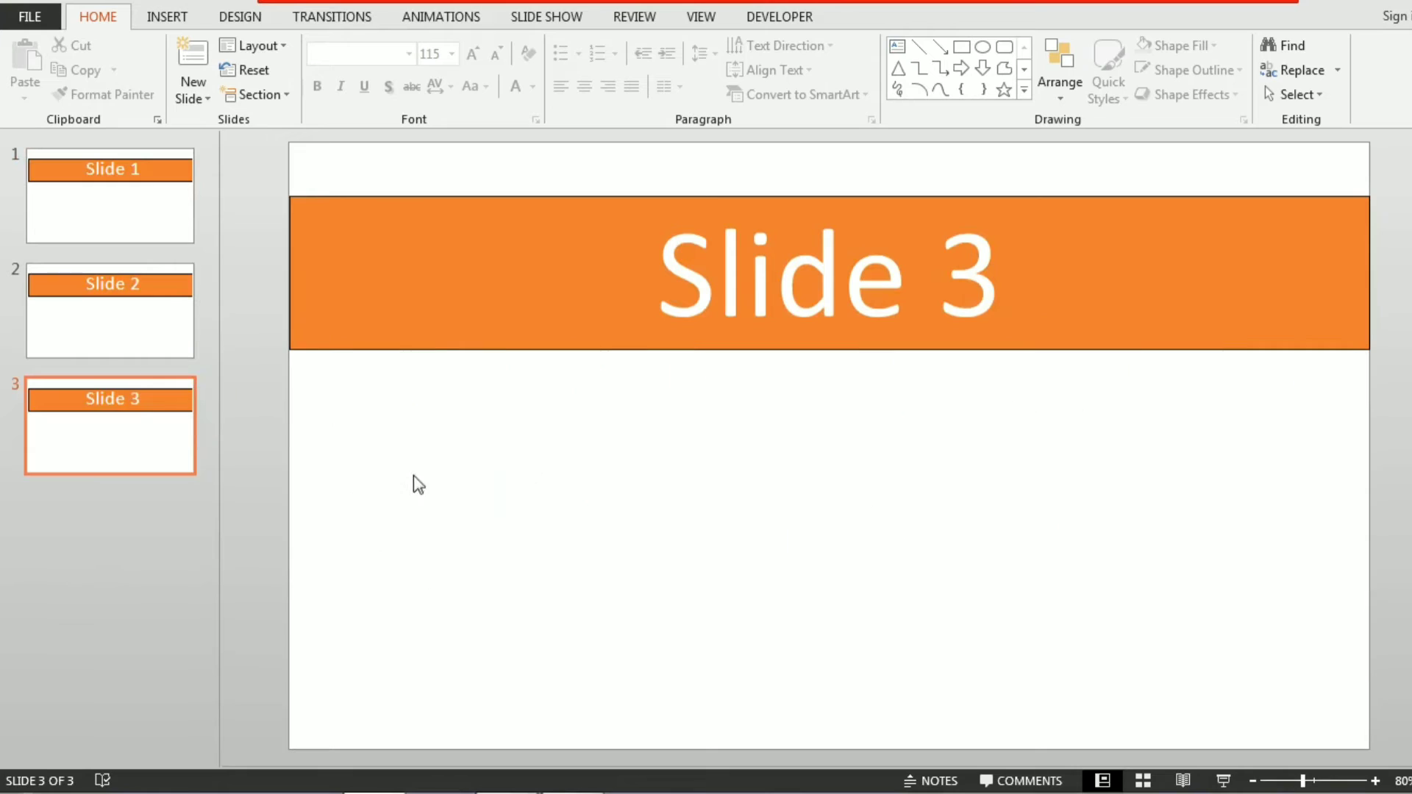
Step: Browse the three slides, widen the thumbnails pane, and return to Slide 1
click(100, 205)
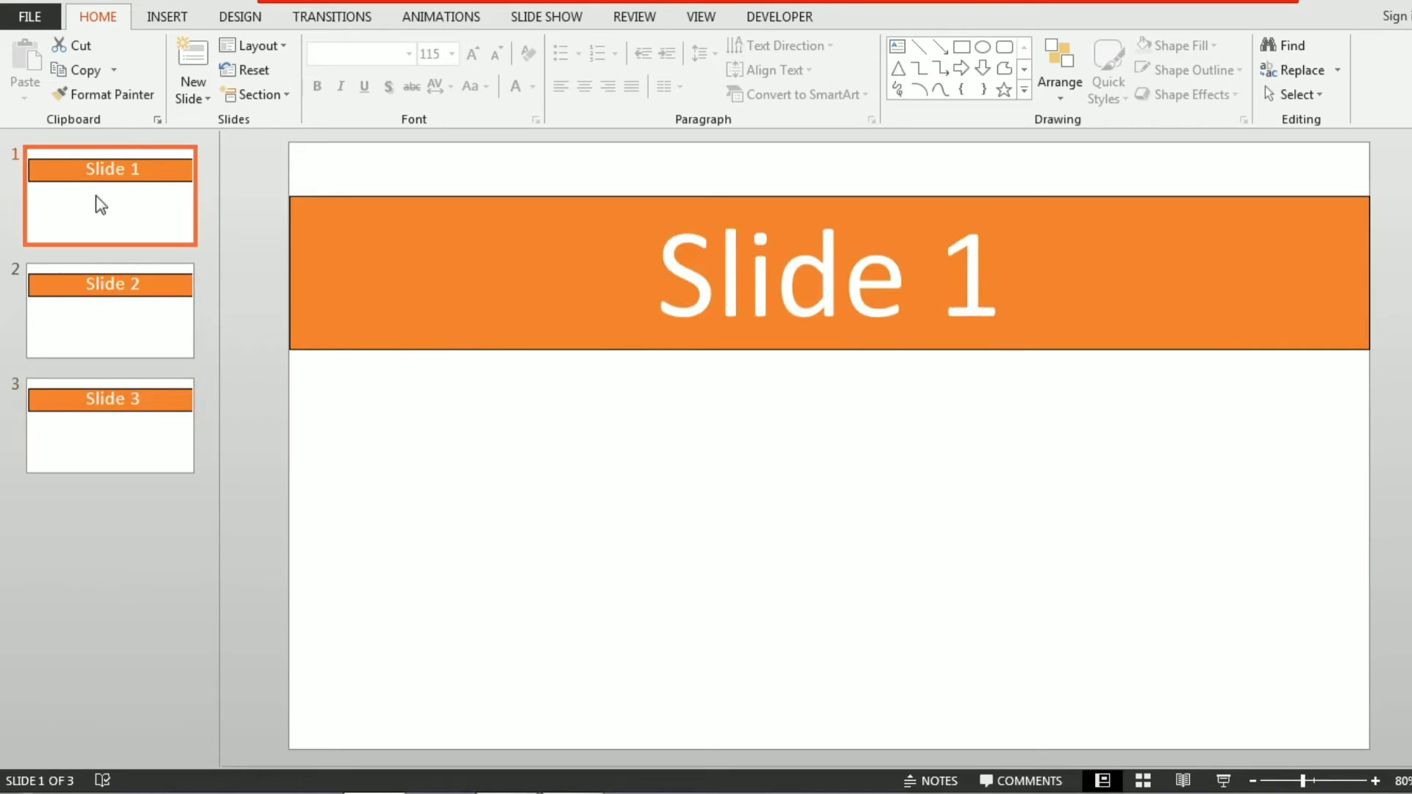
click(120, 309)
click(130, 454)
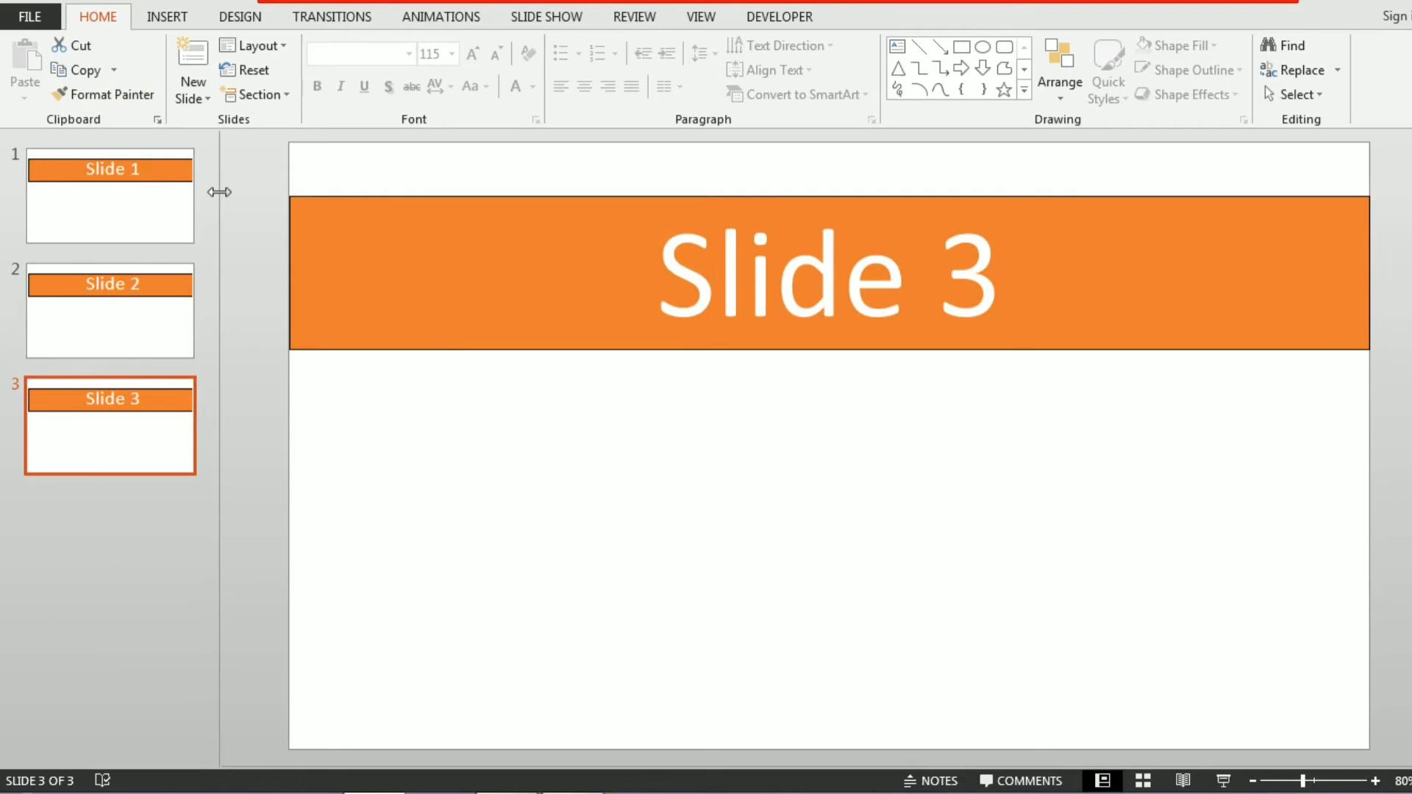
mouse_move(220, 195)
mouse_down()
mouse_move(572, 210)
mouse_move(390, 220)
mouse_move(257, 208)
mouse_up()
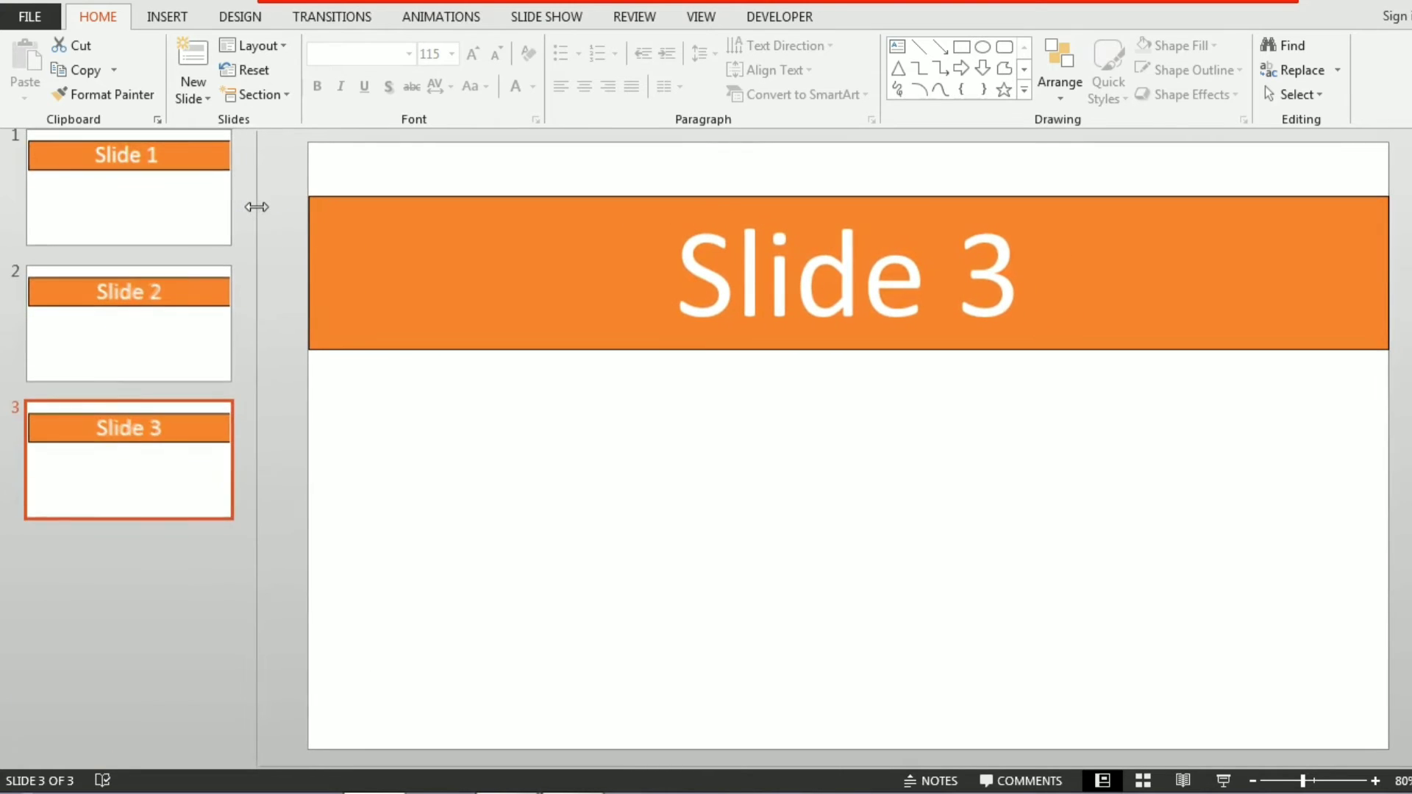
click(184, 245)
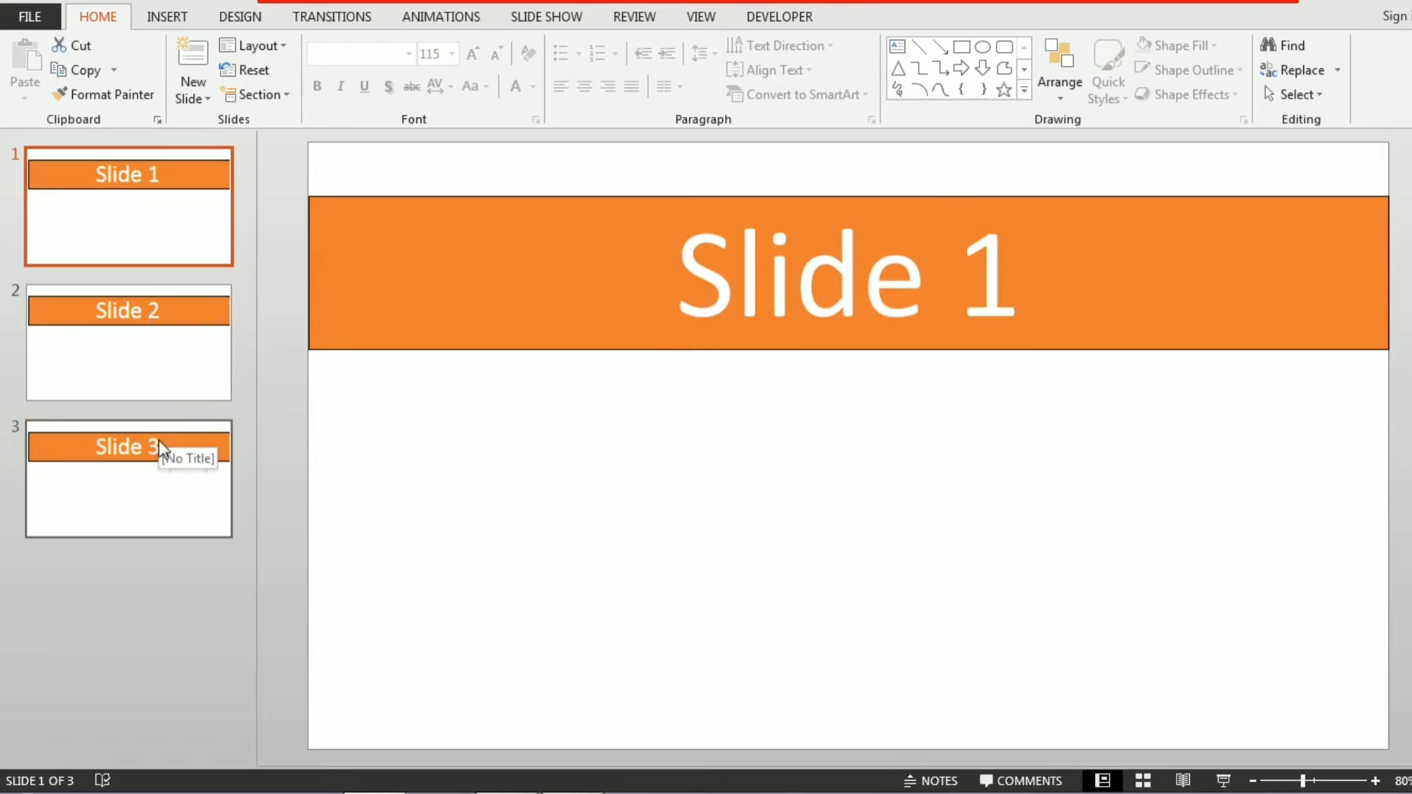
click(158, 344)
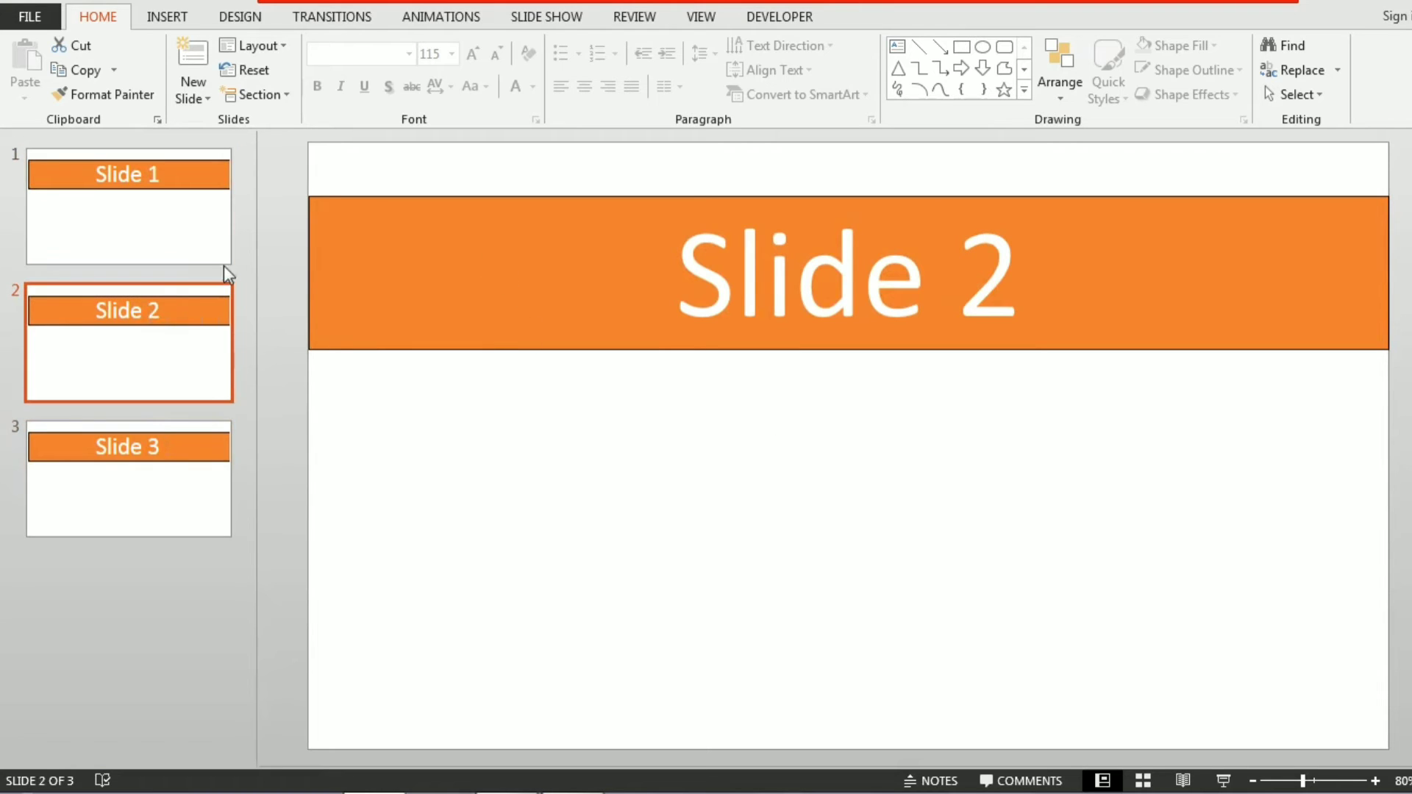
click(172, 219)
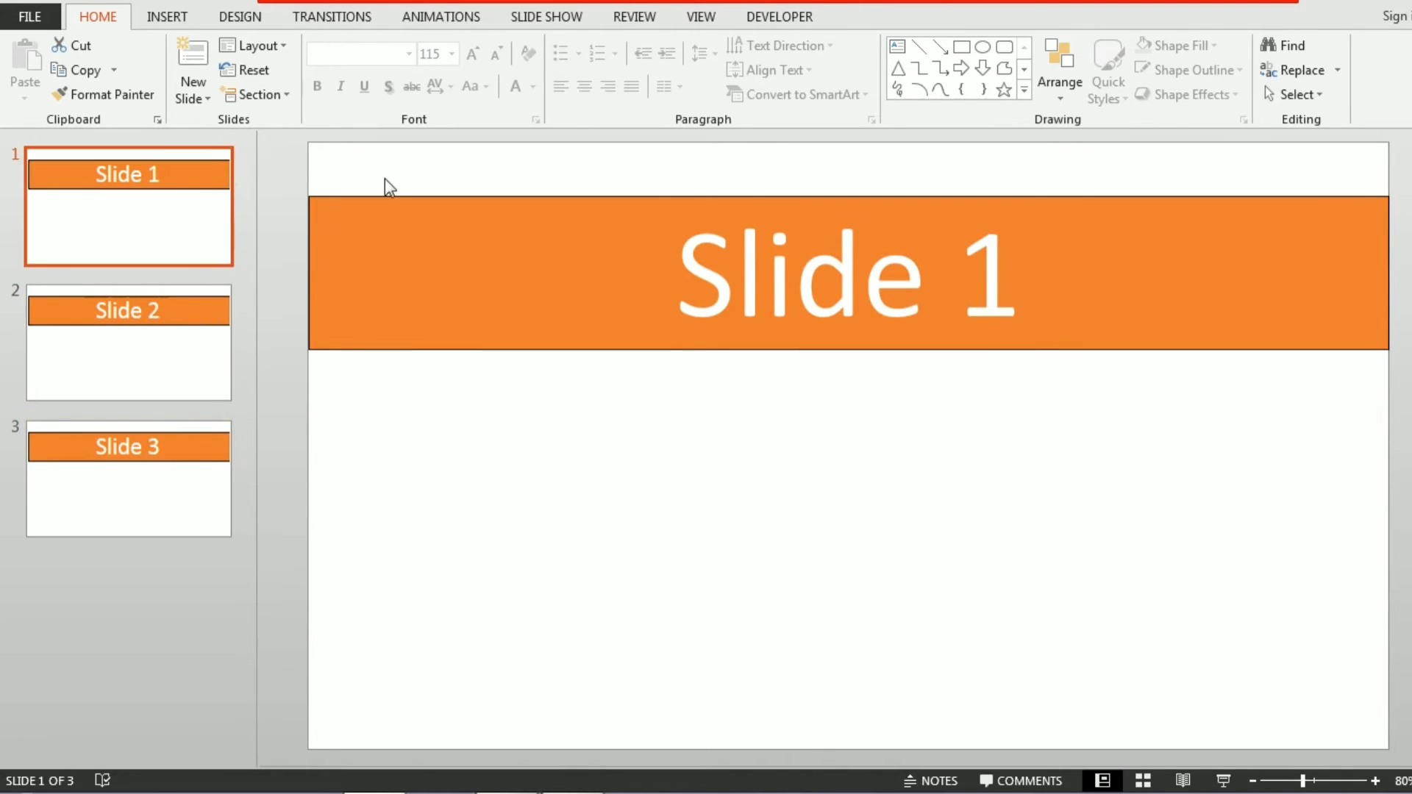
Step: Draw a rectangle below the Slide 1 title labelled 'To slide 3'
click(966, 47)
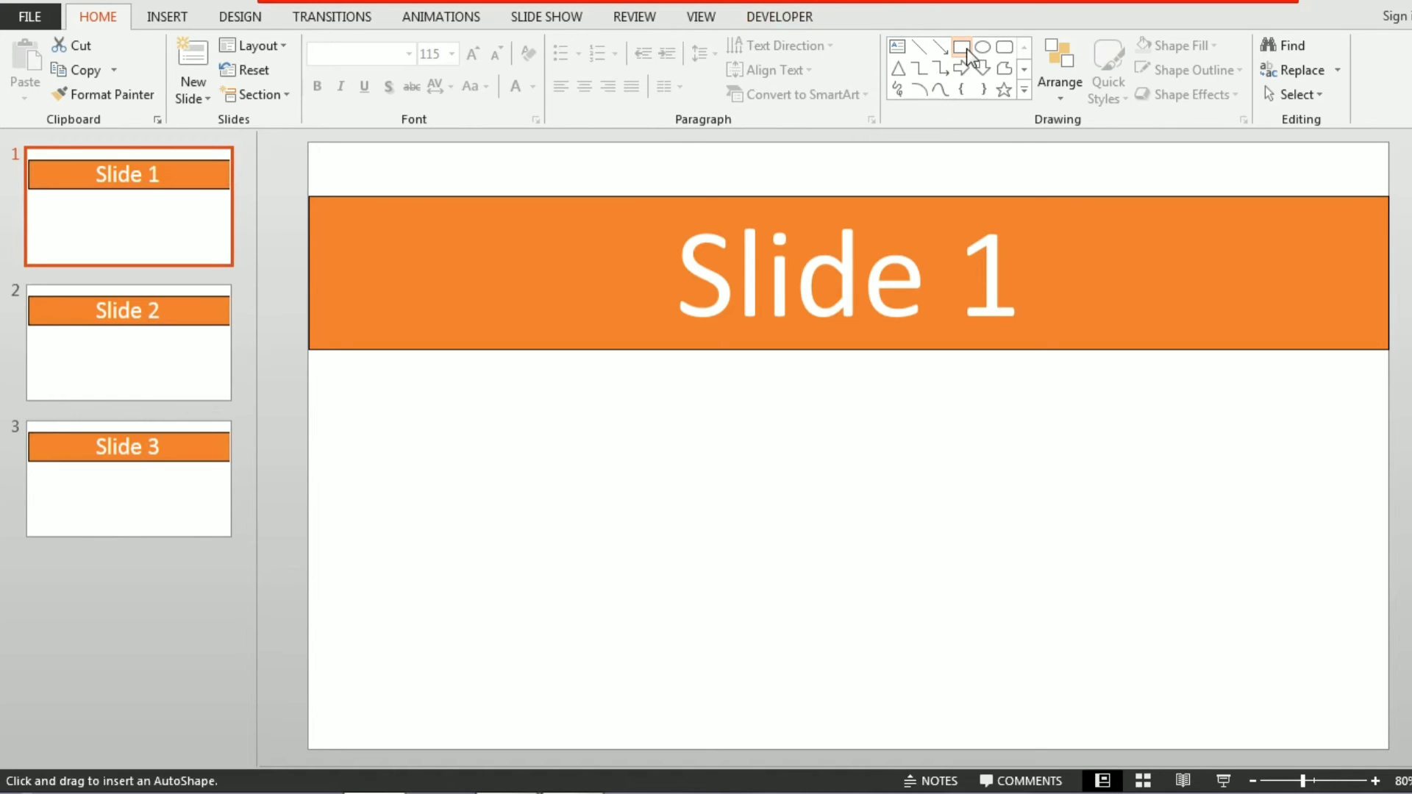
drag(608, 467, 988, 539)
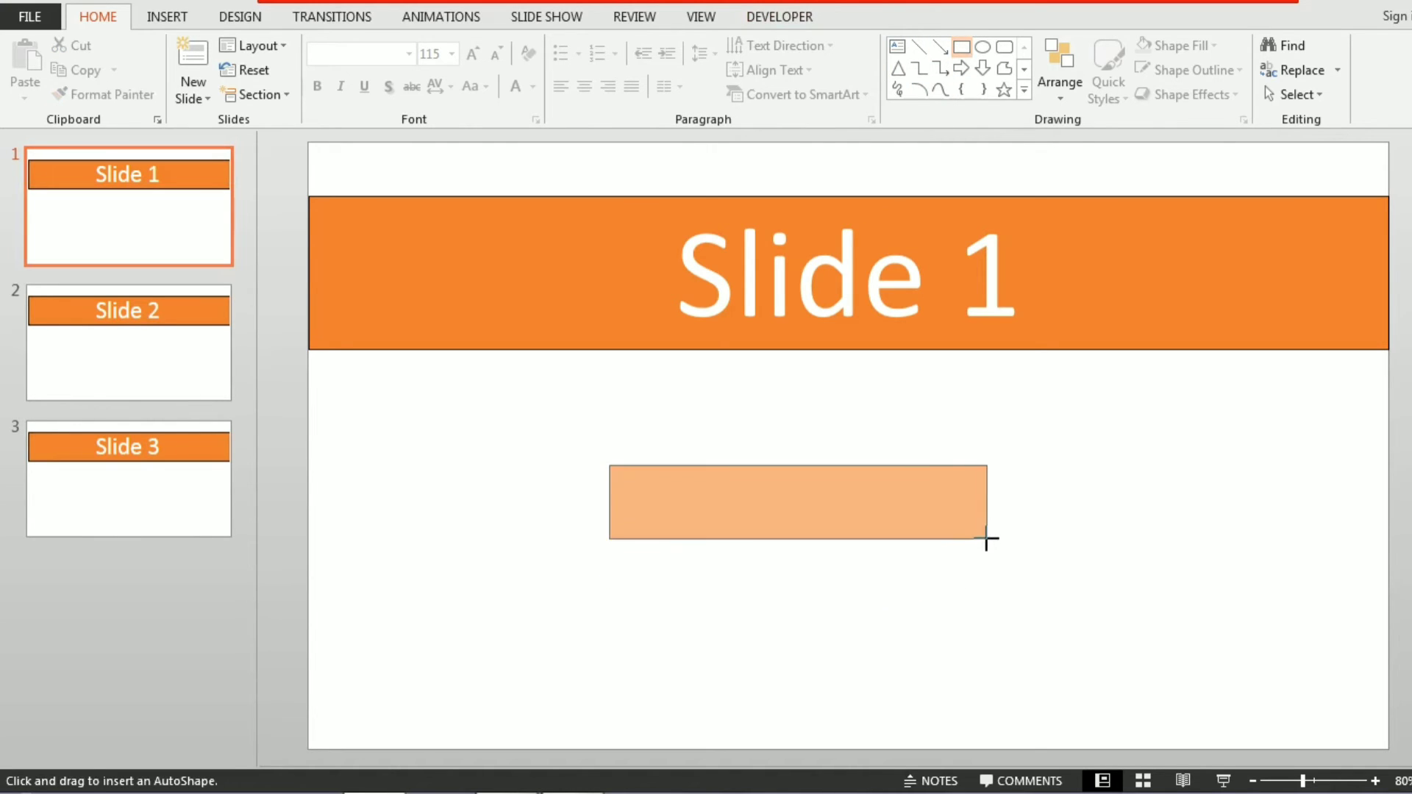
text(tTo)
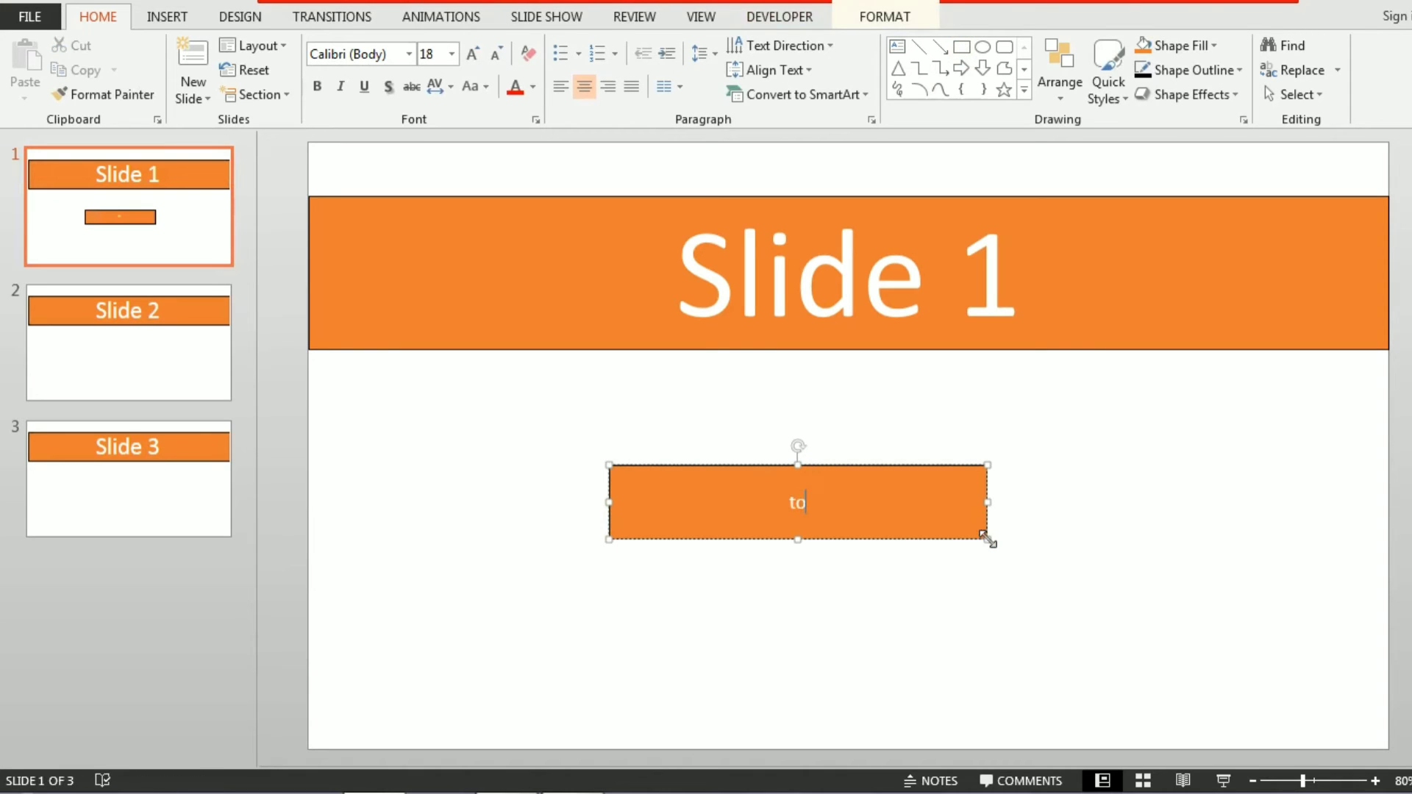
text( slide )
text(3)
Step: Increase the 'To slide 3' label to 36 points and select the rectangle
drag(836, 497, 748, 501)
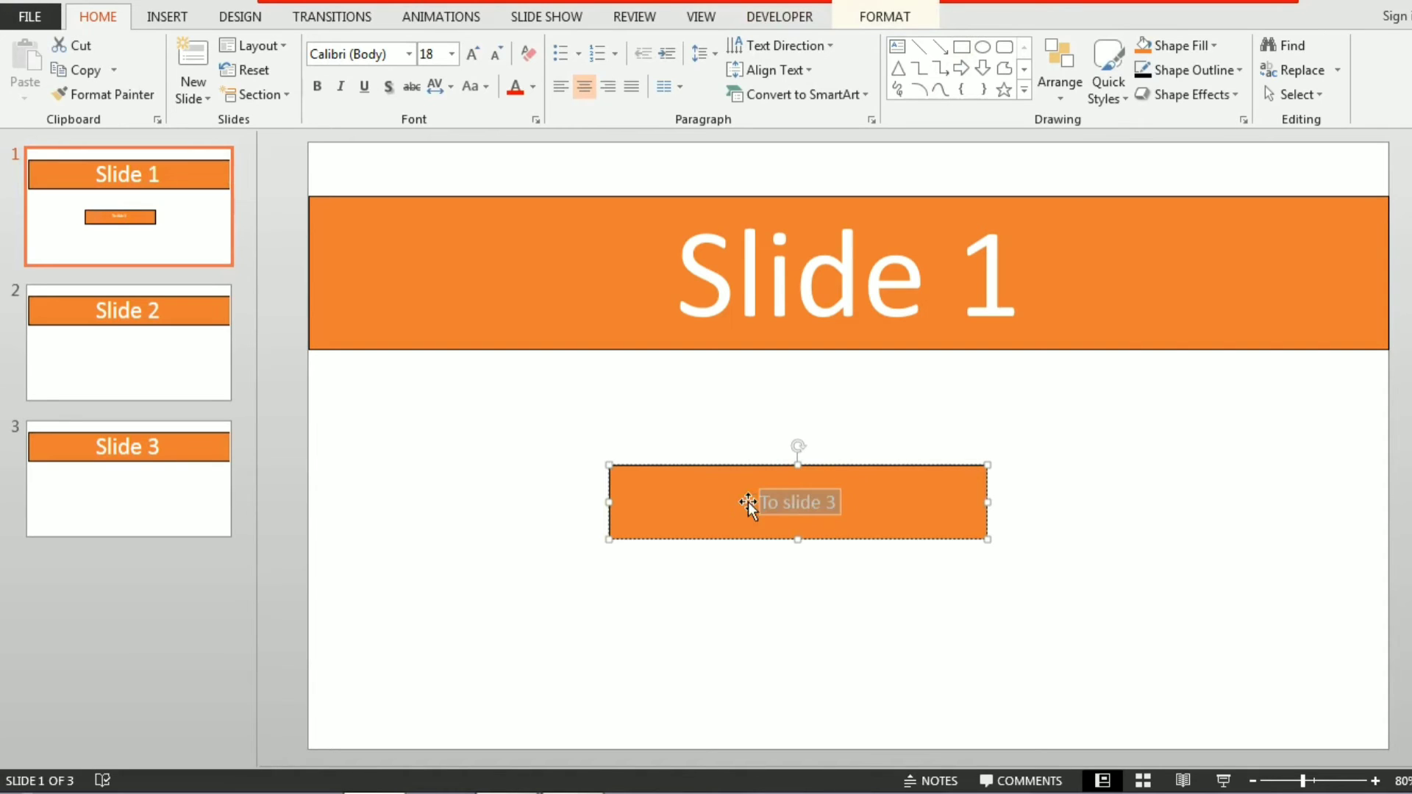
click(473, 53)
click(472, 54)
click(472, 54)
click(473, 54)
click(473, 54)
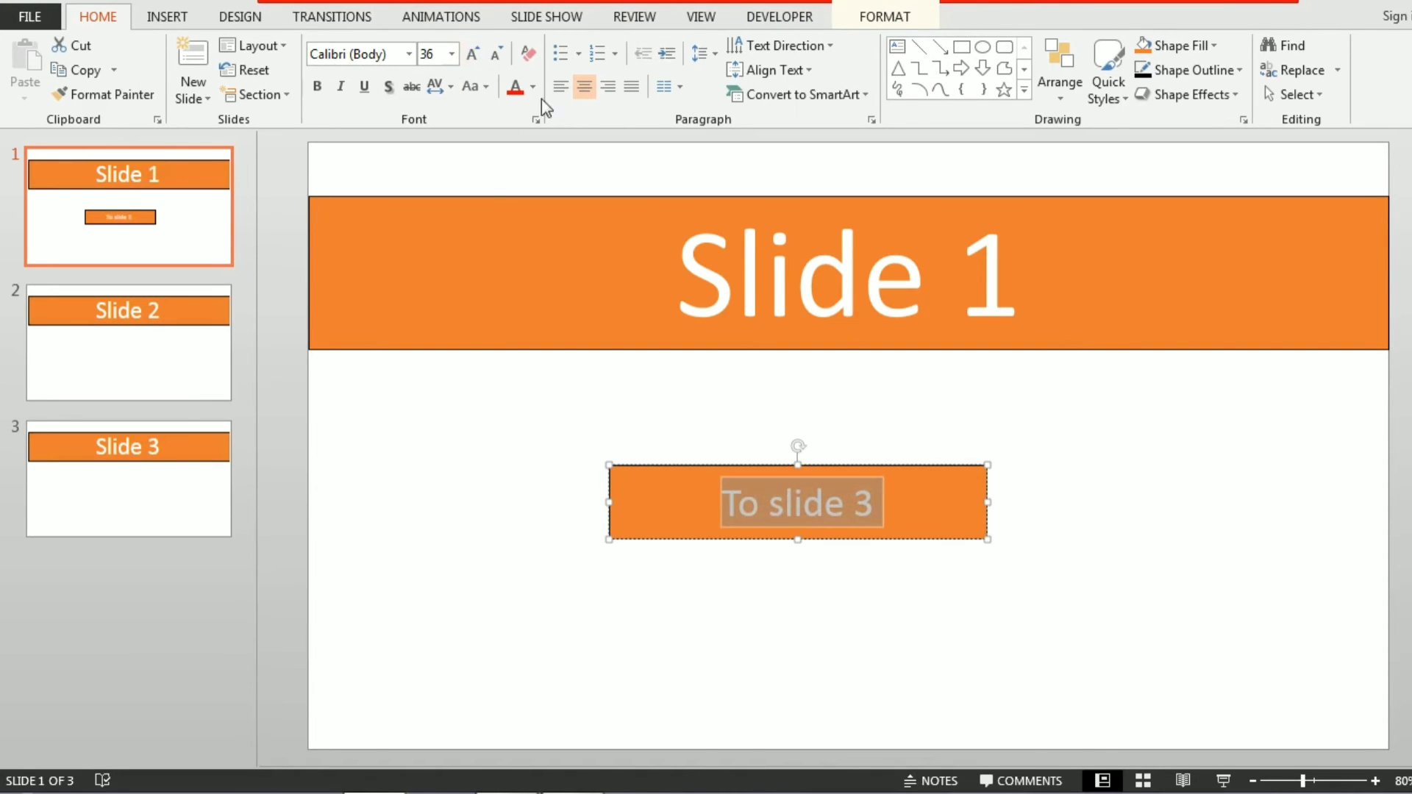
click(1189, 500)
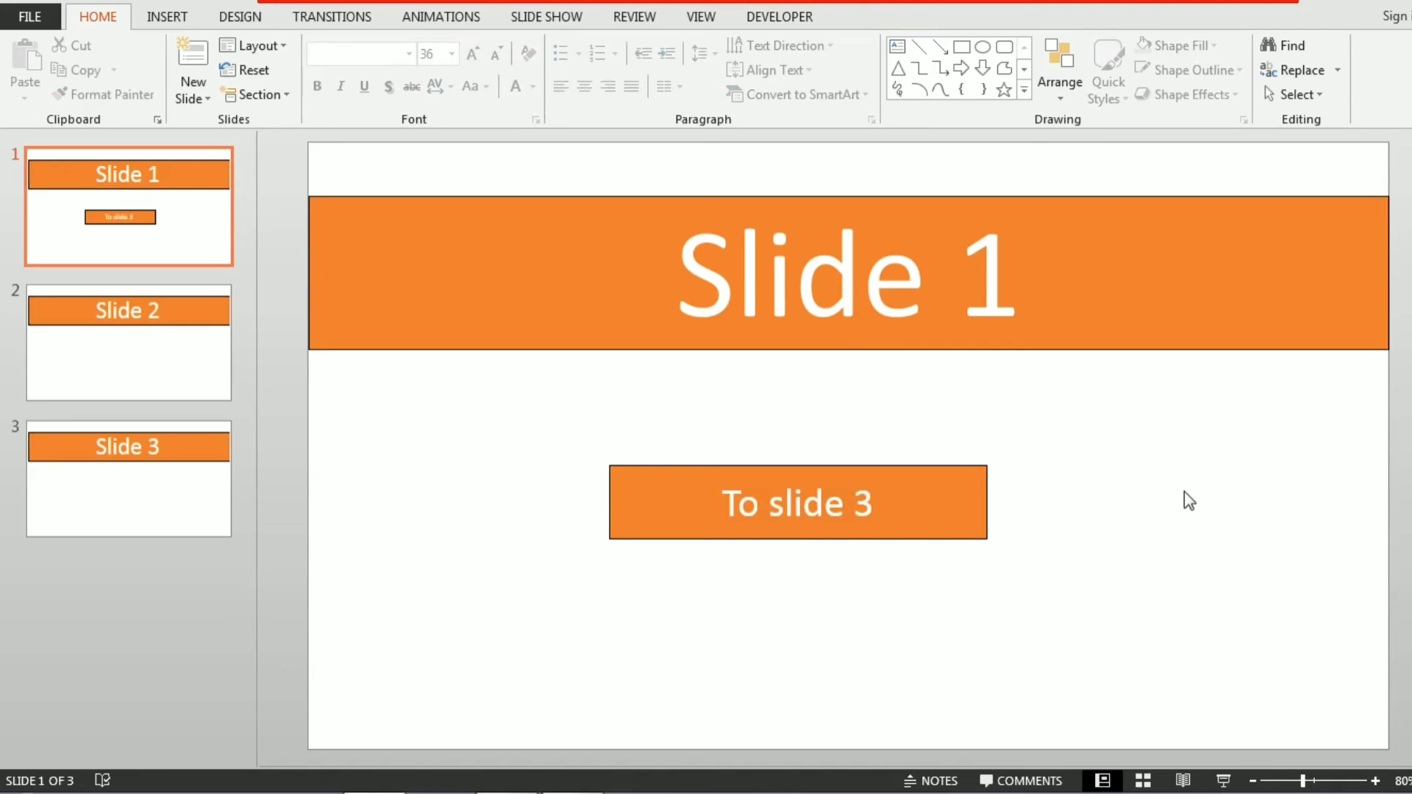
click(964, 530)
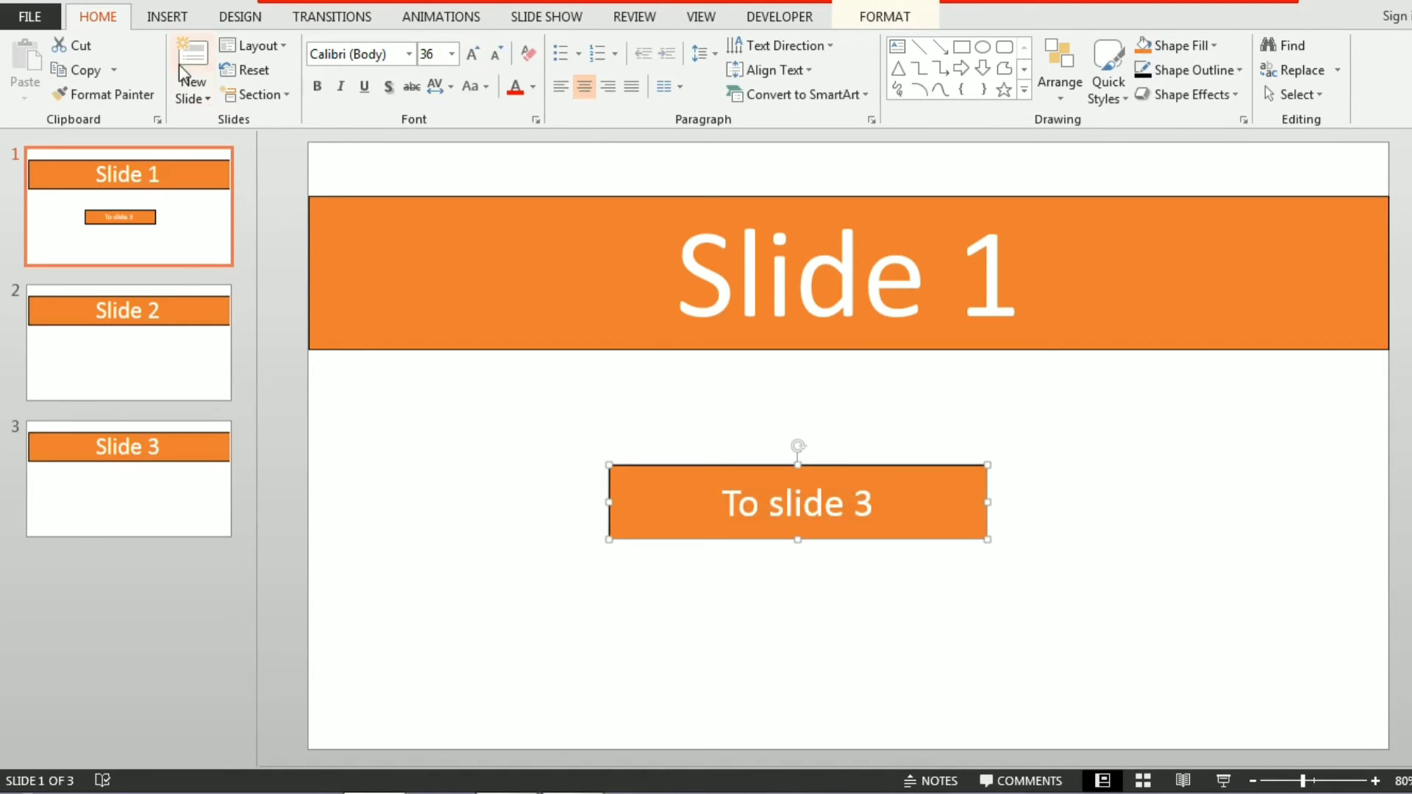
click(169, 16)
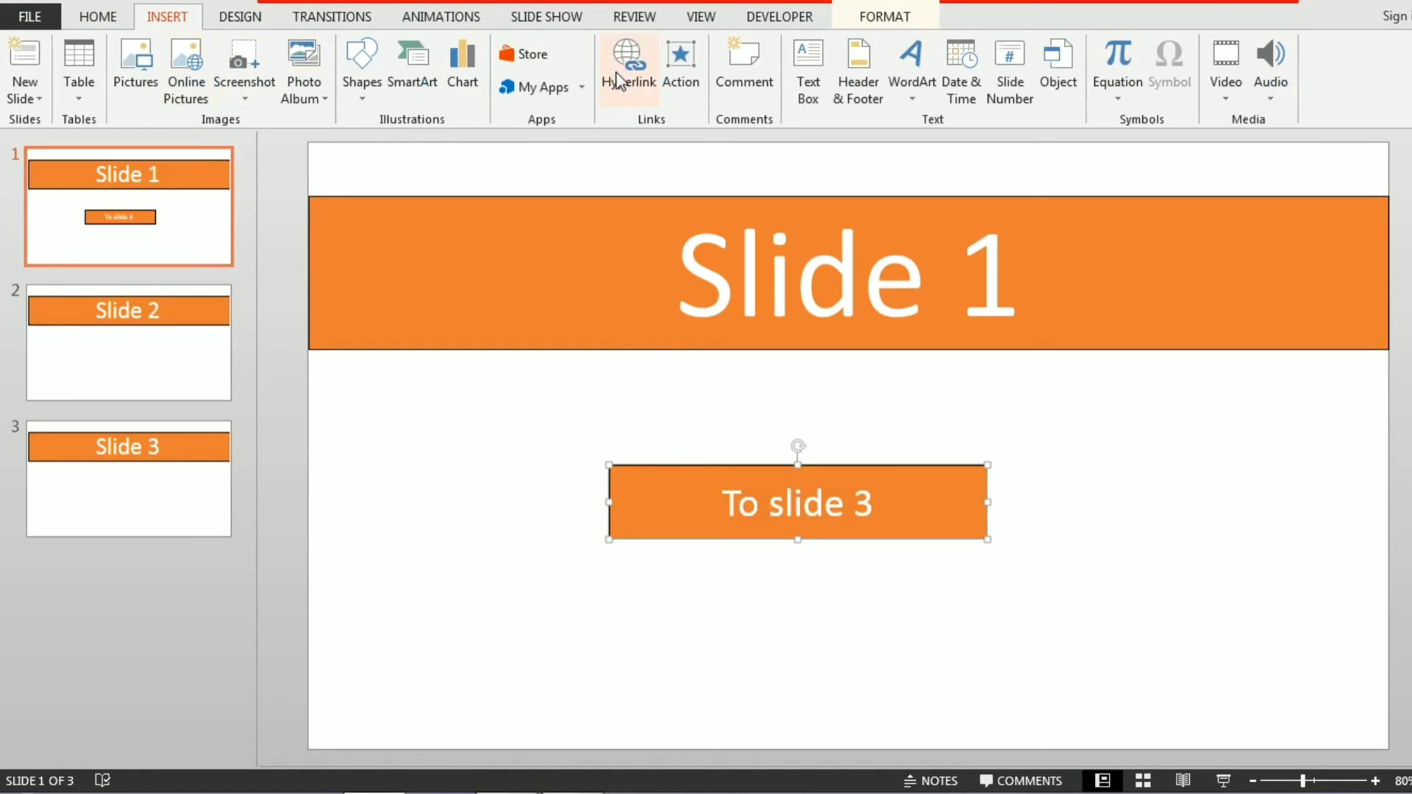
Step: Give the 'To slide 3' rectangle a click action that hyperlinks to the Last Slide
click(683, 74)
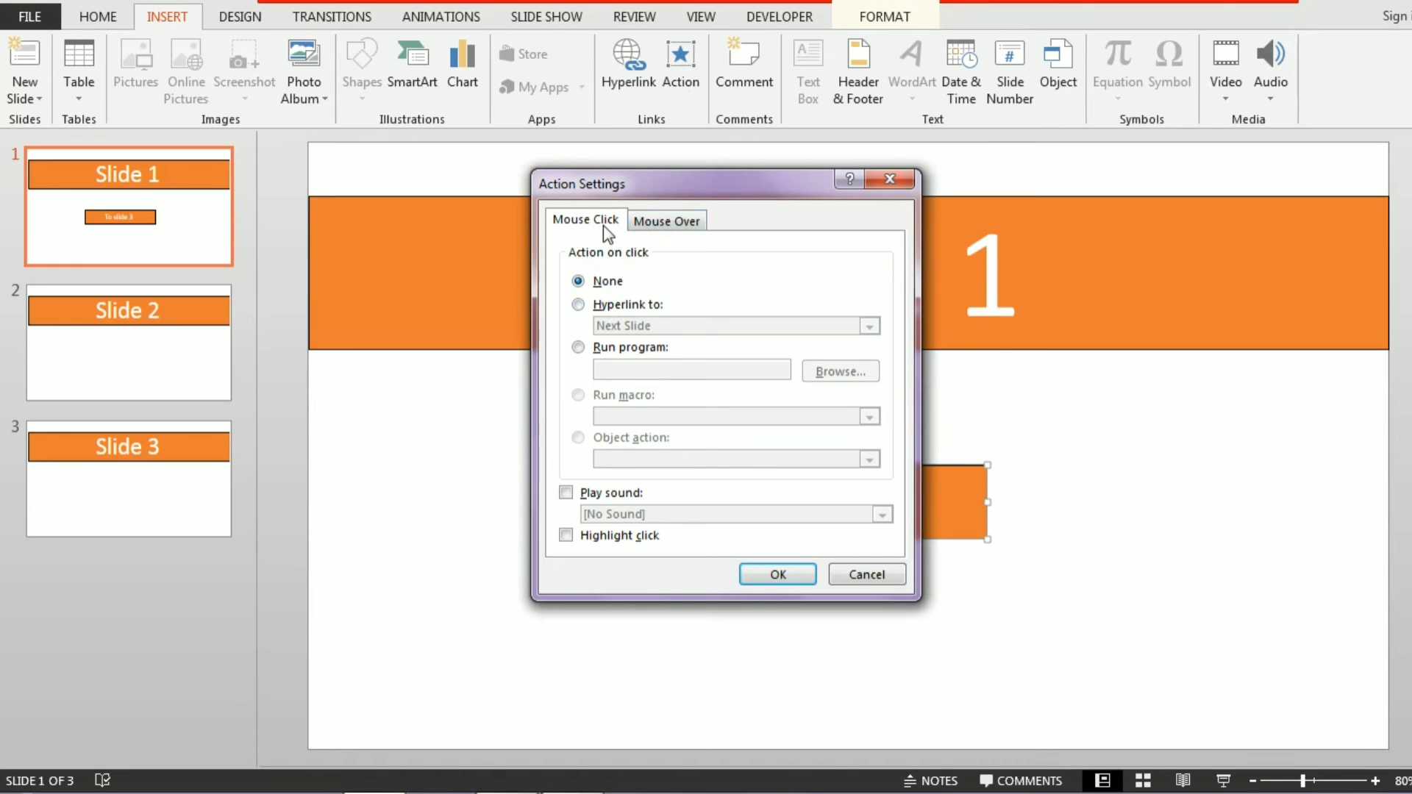
click(578, 305)
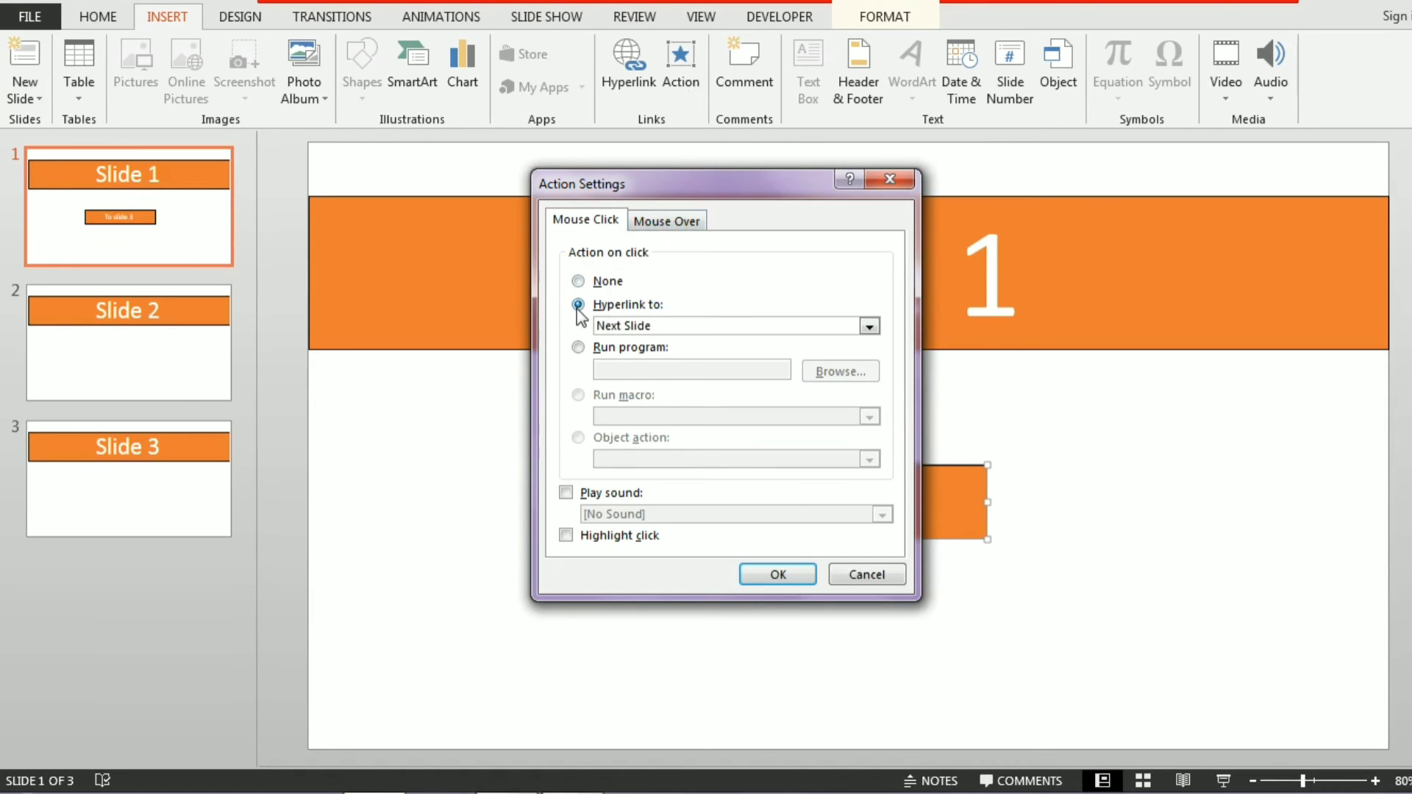
click(868, 326)
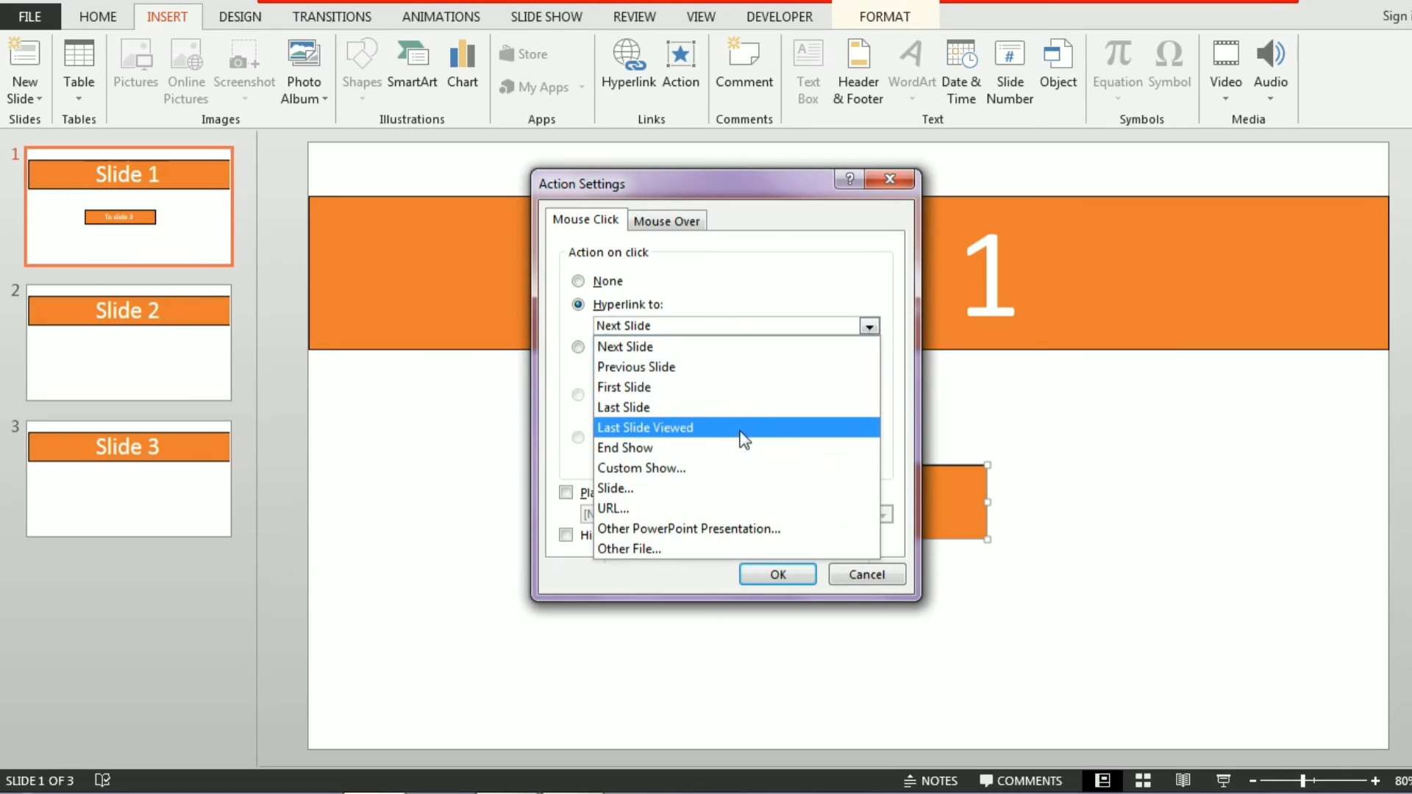
key(Escape)
click(869, 326)
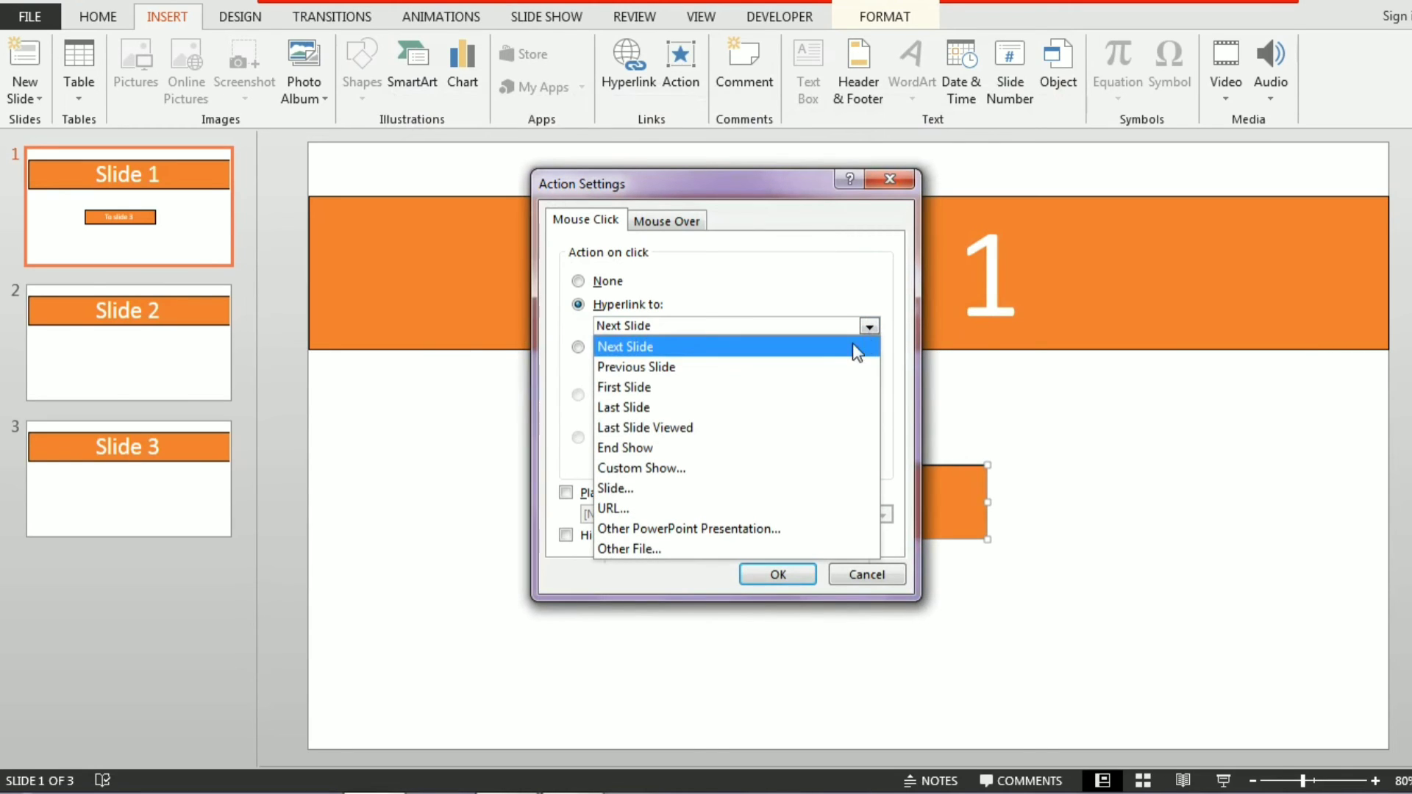
click(800, 407)
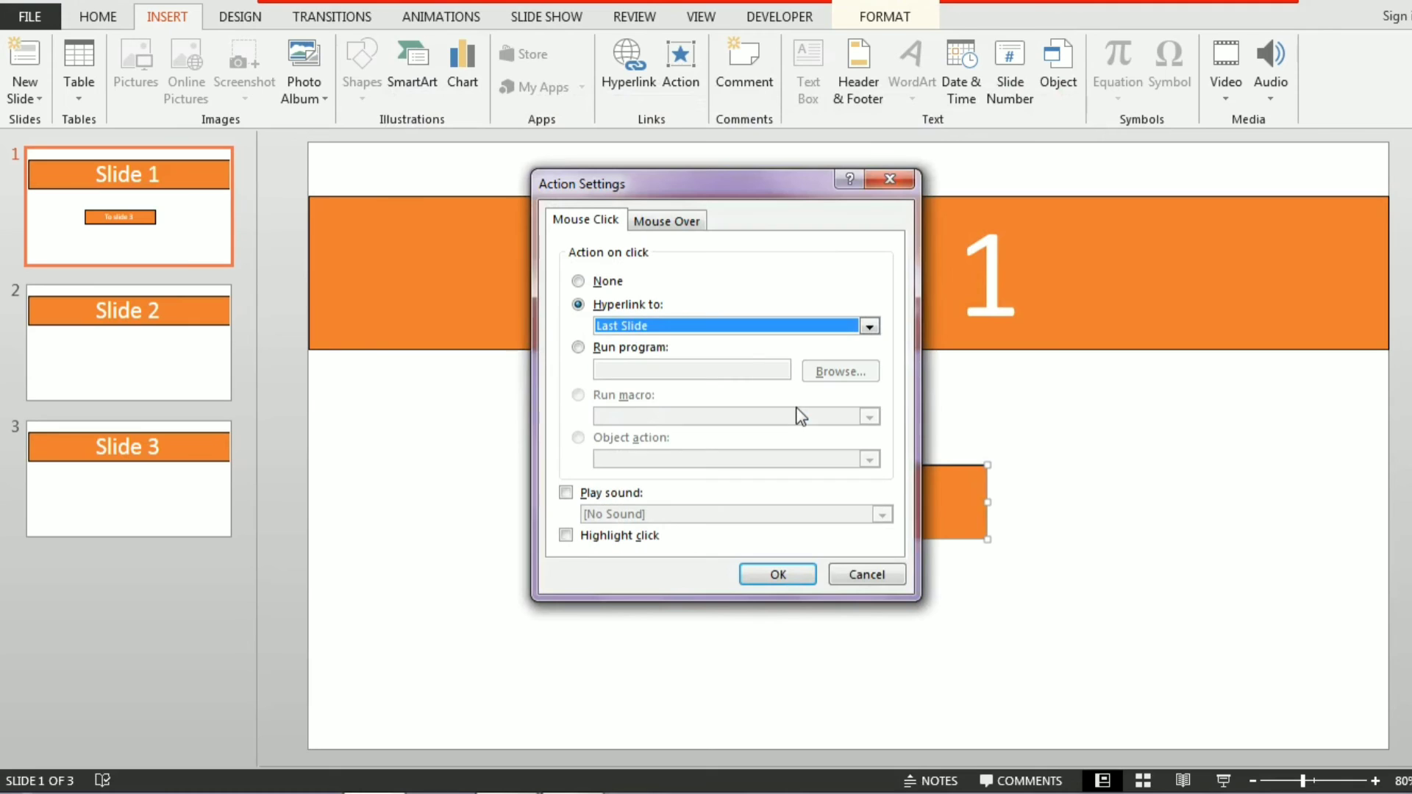
click(800, 574)
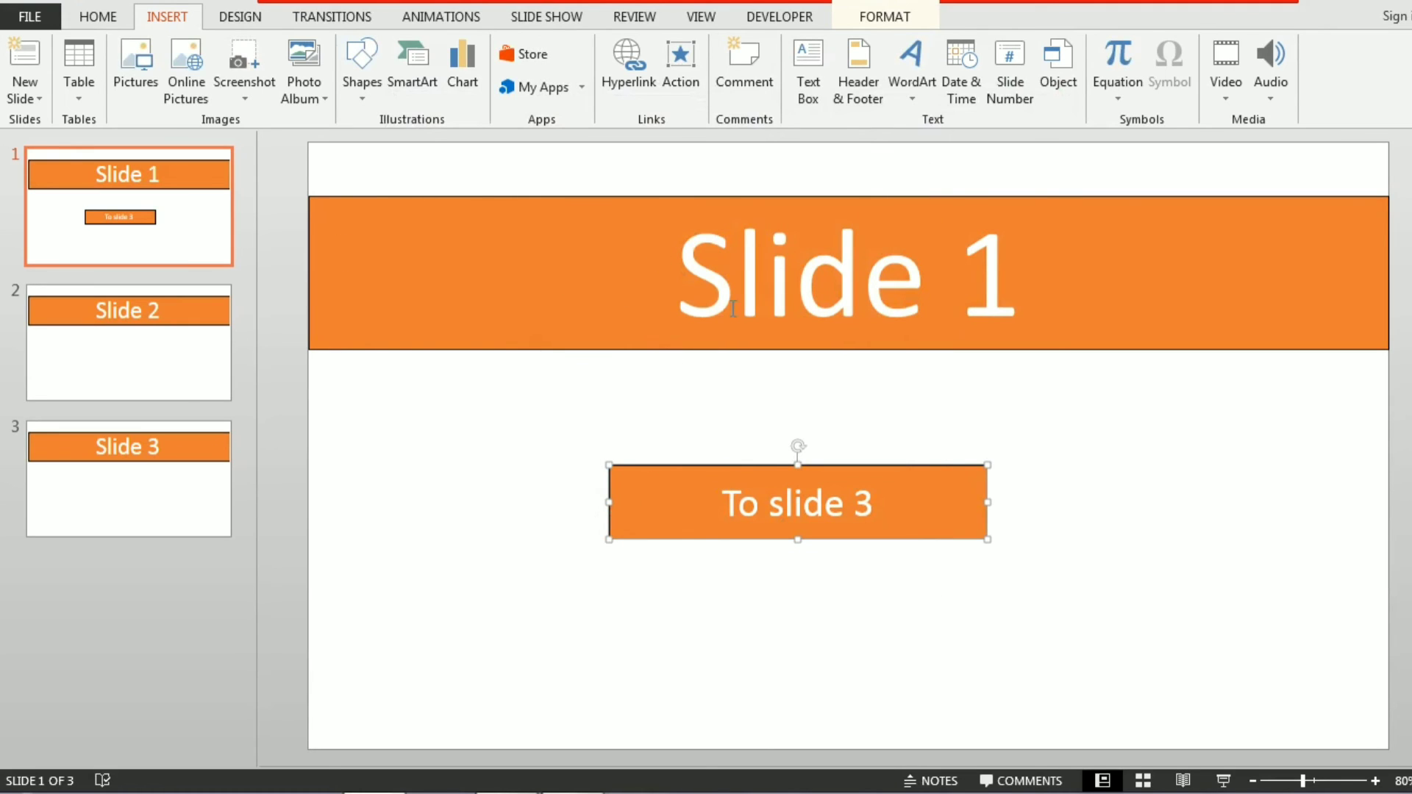
Step: Run the slide show from slide 1 through all three slides and back to editing
click(1223, 780)
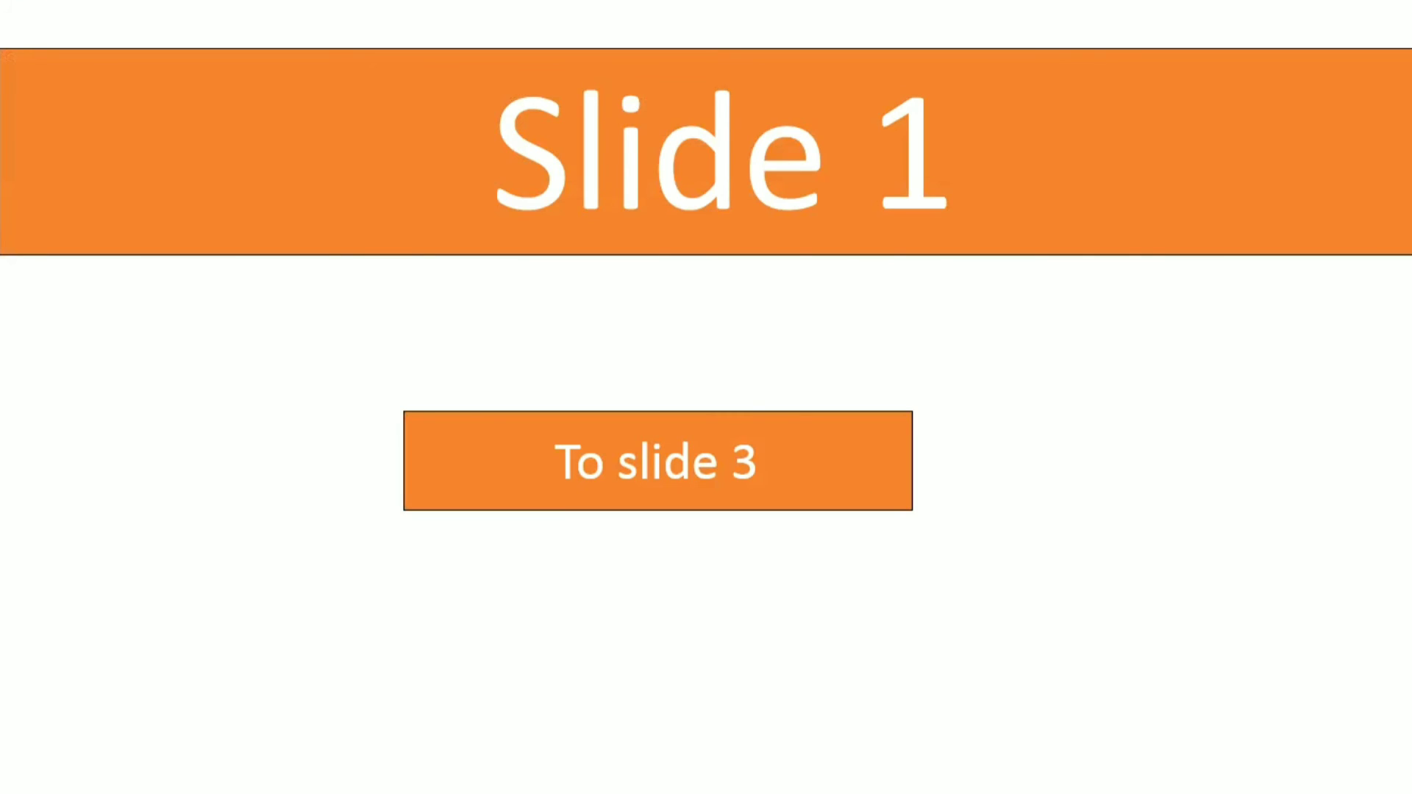
click(293, 271)
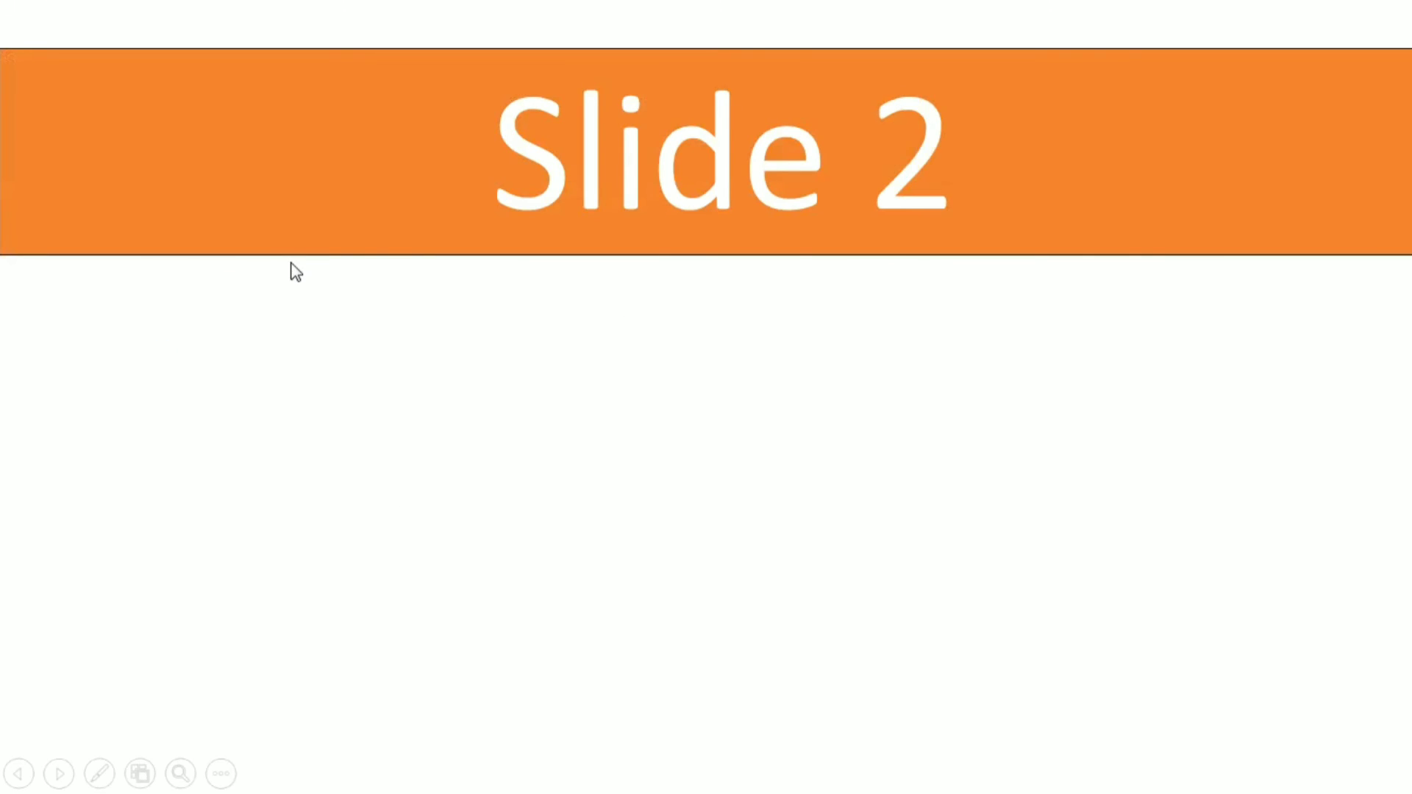
click(653, 339)
click(653, 339)
click(651, 335)
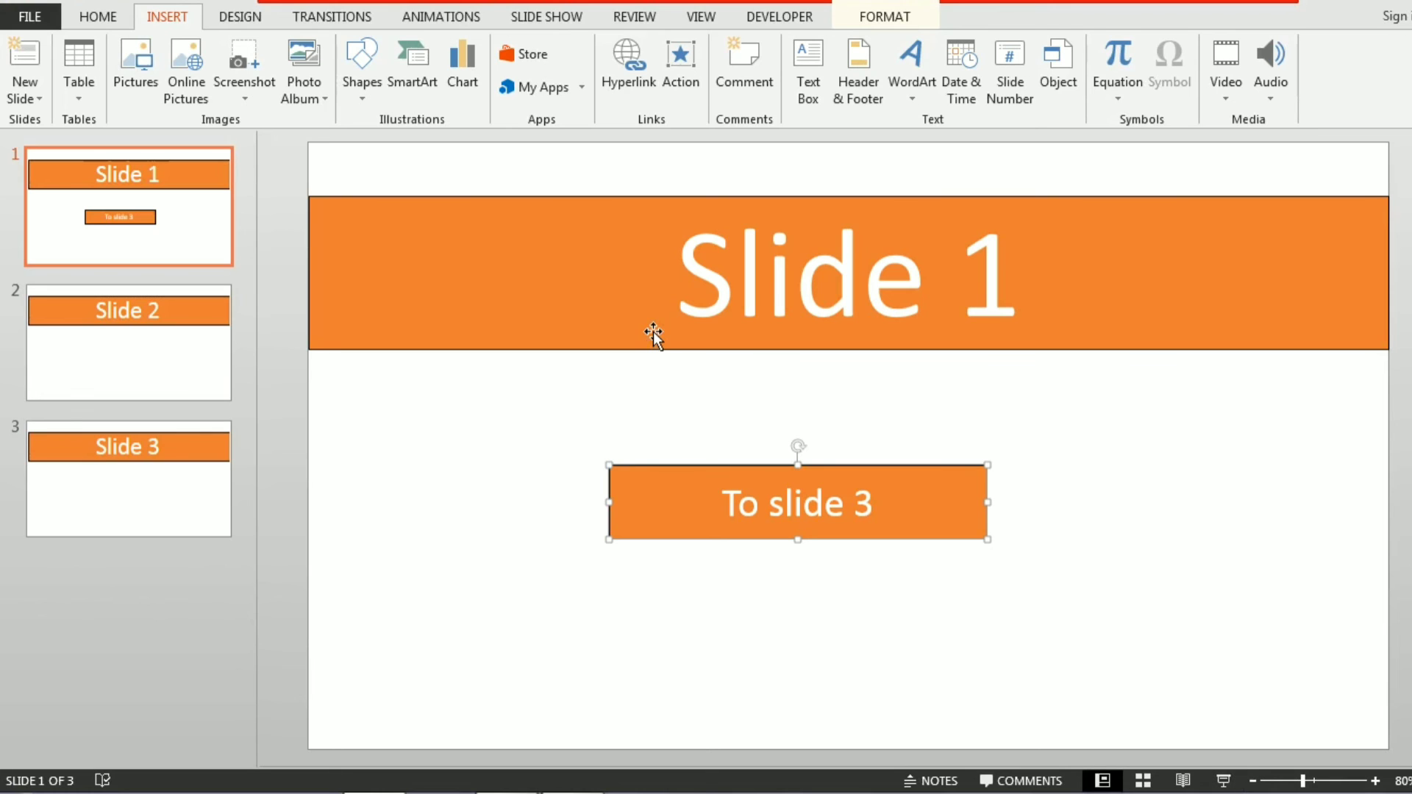
Step: Rerun the show, follow the 'To slide 3' link to slide 3, then open slide 2
click(1223, 780)
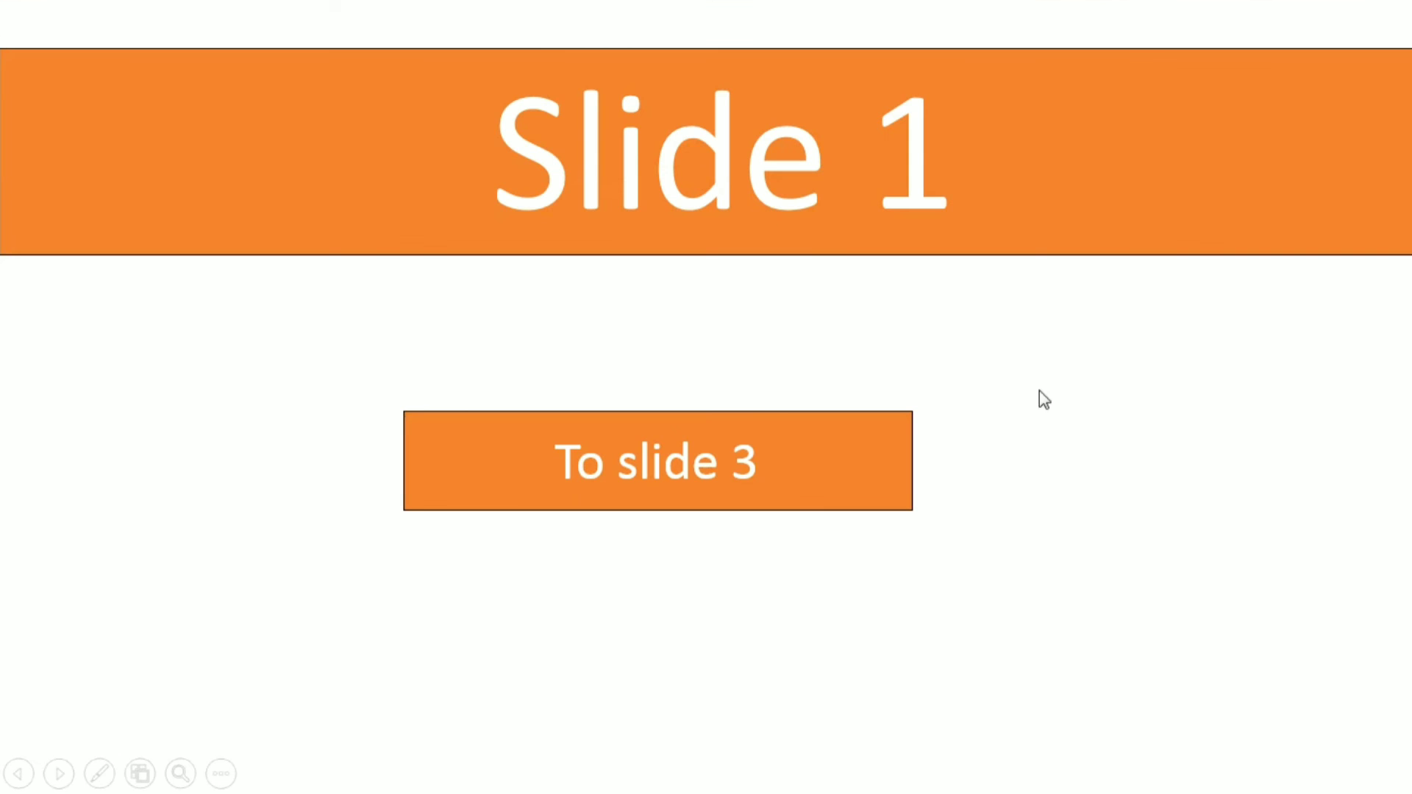
click(769, 444)
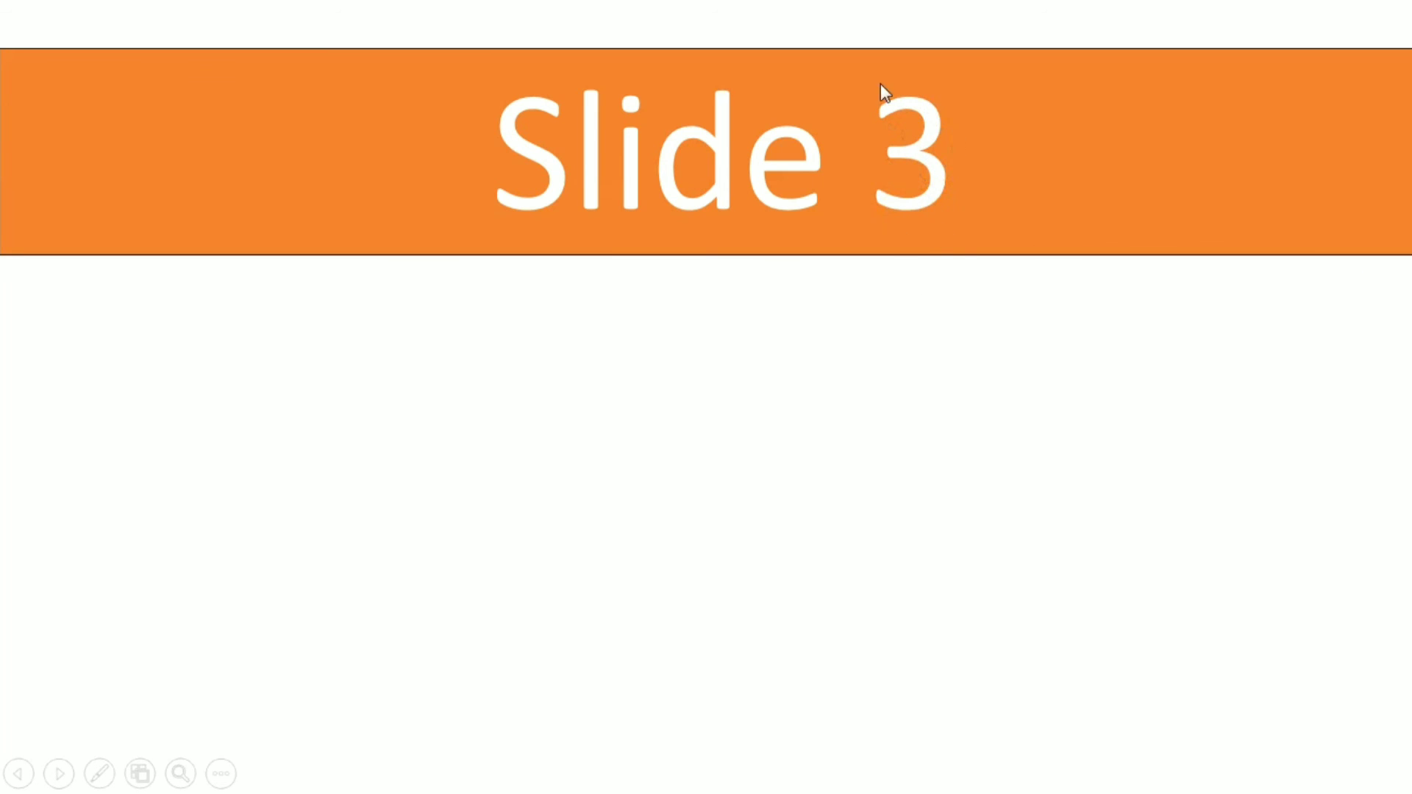
key(Escape)
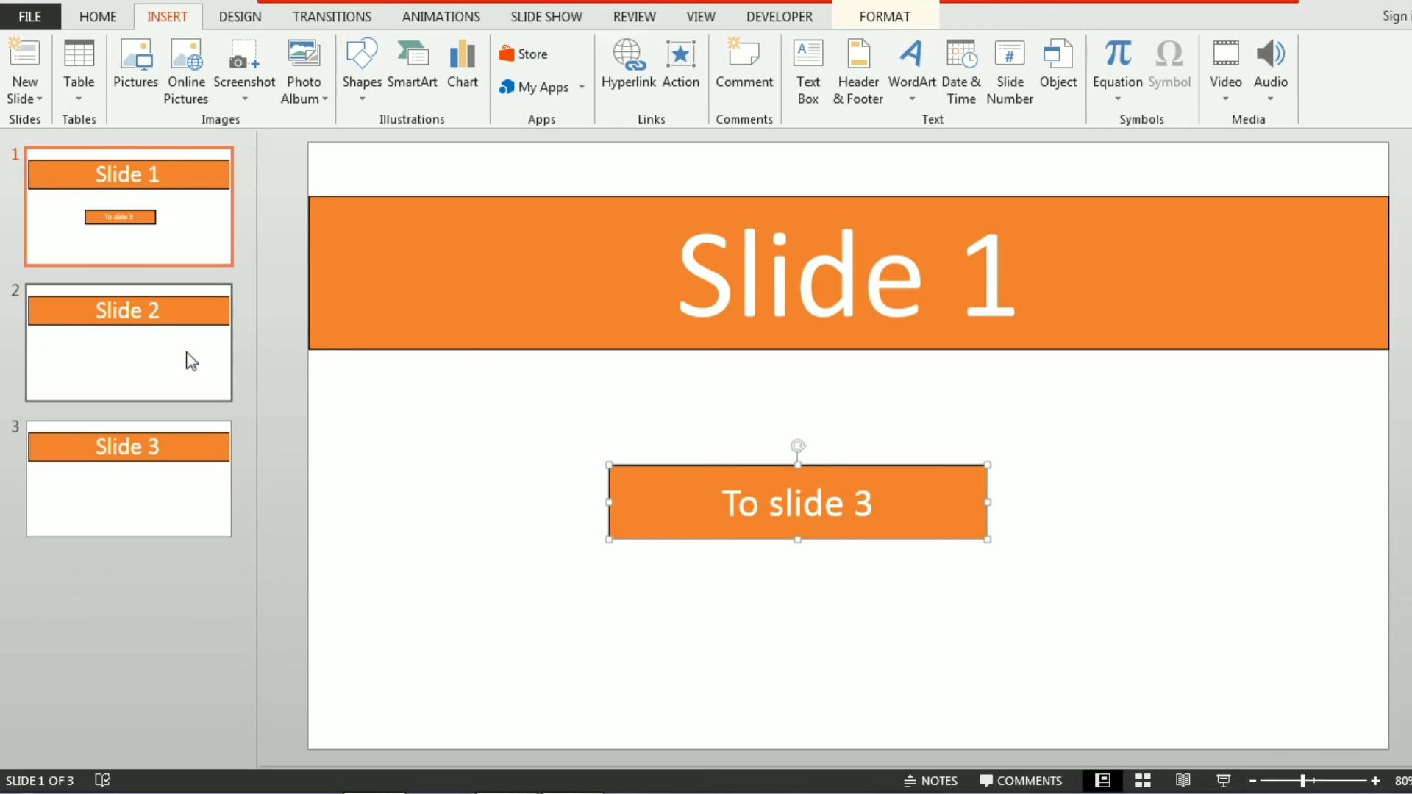
click(191, 359)
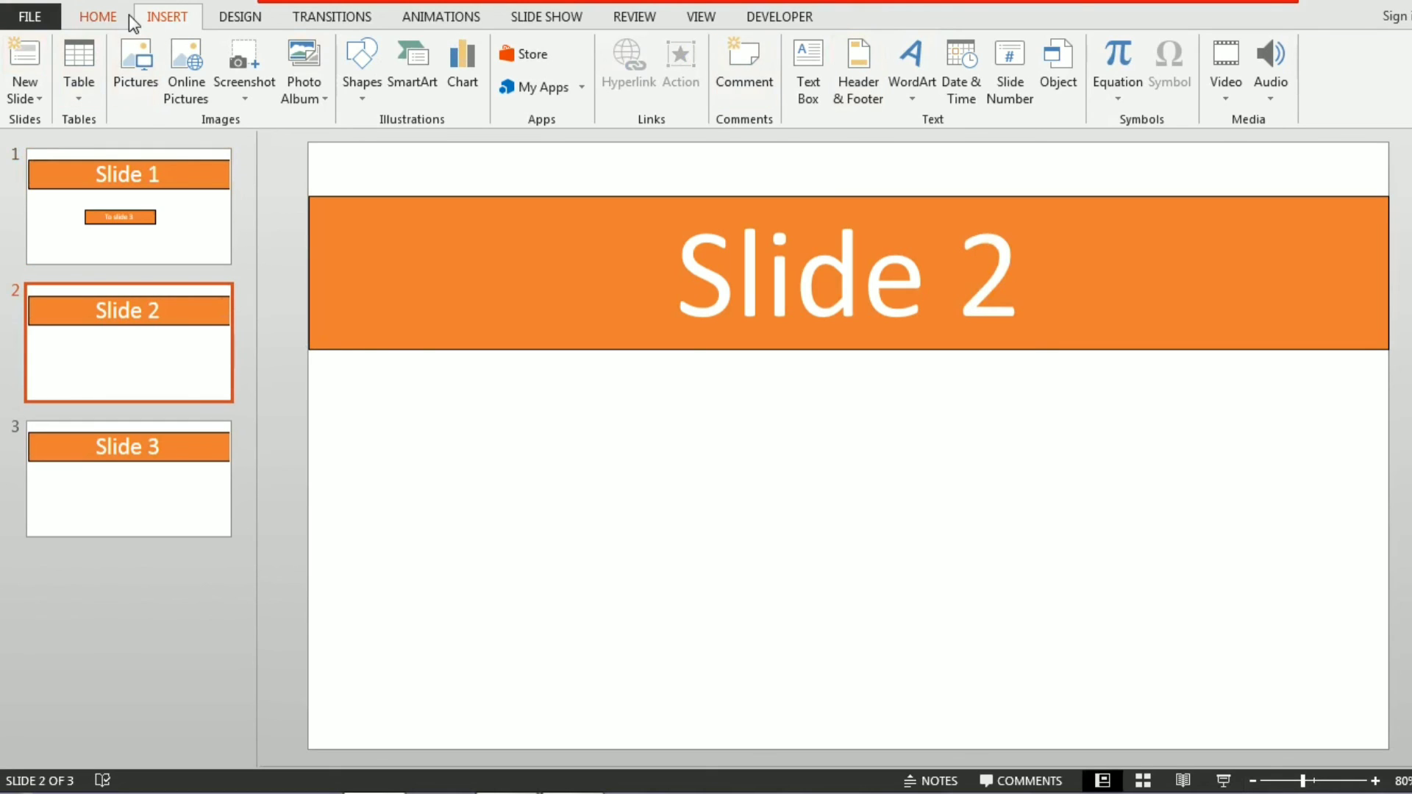
Step: Draw an orange oval circle below the slide 2 title
click(98, 16)
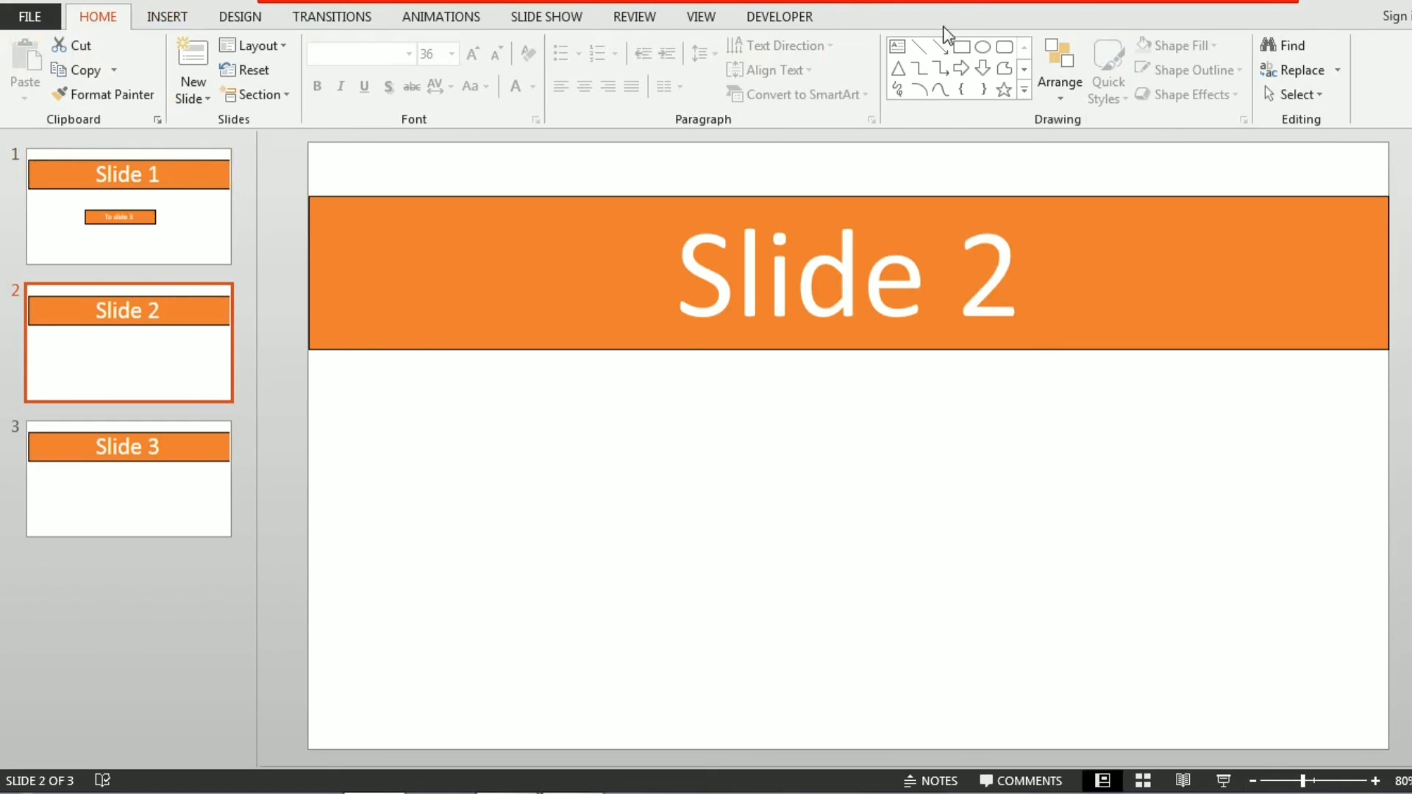
click(989, 47)
drag(731, 431, 951, 632)
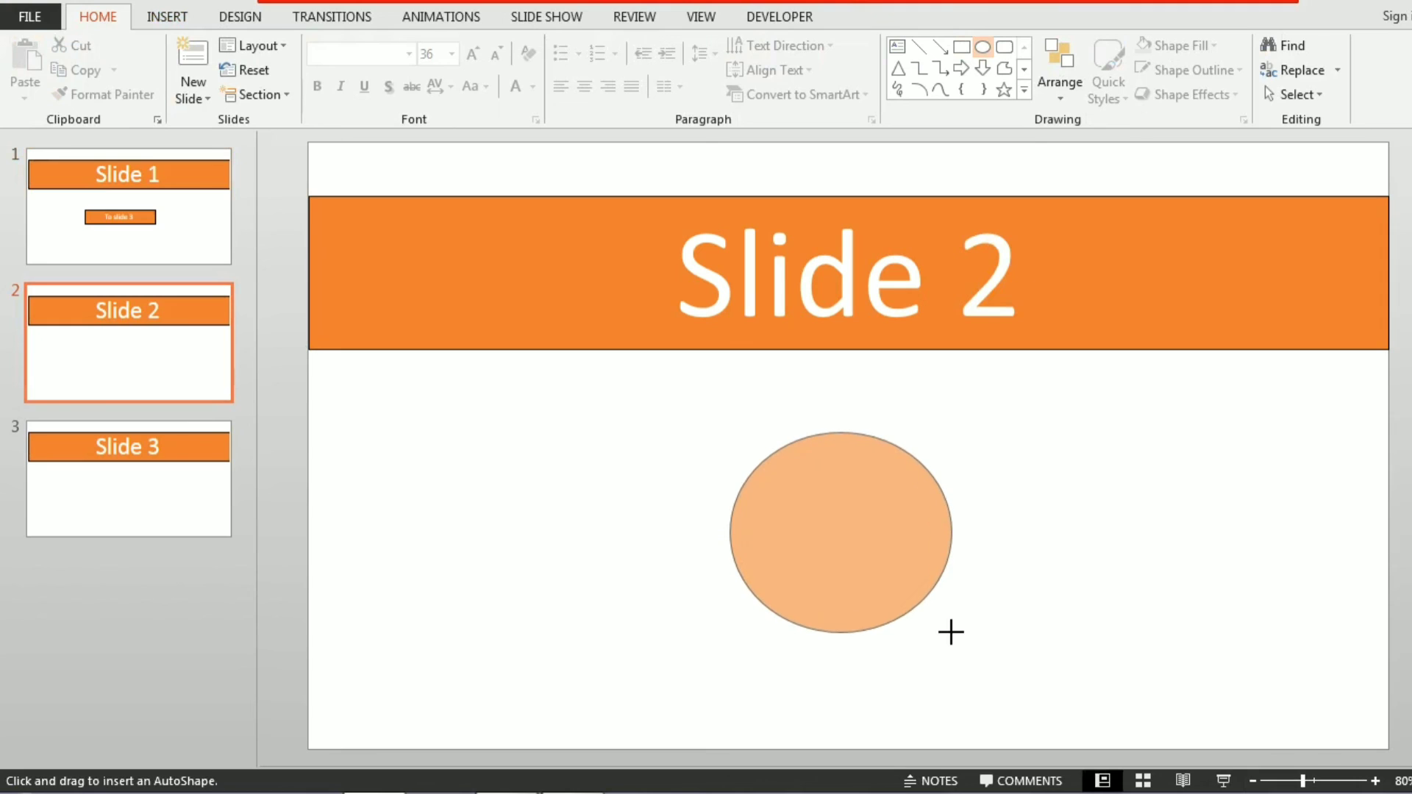
Step: Draw an orange 5-point star below the slide 3 title, then return to slide 1
click(139, 480)
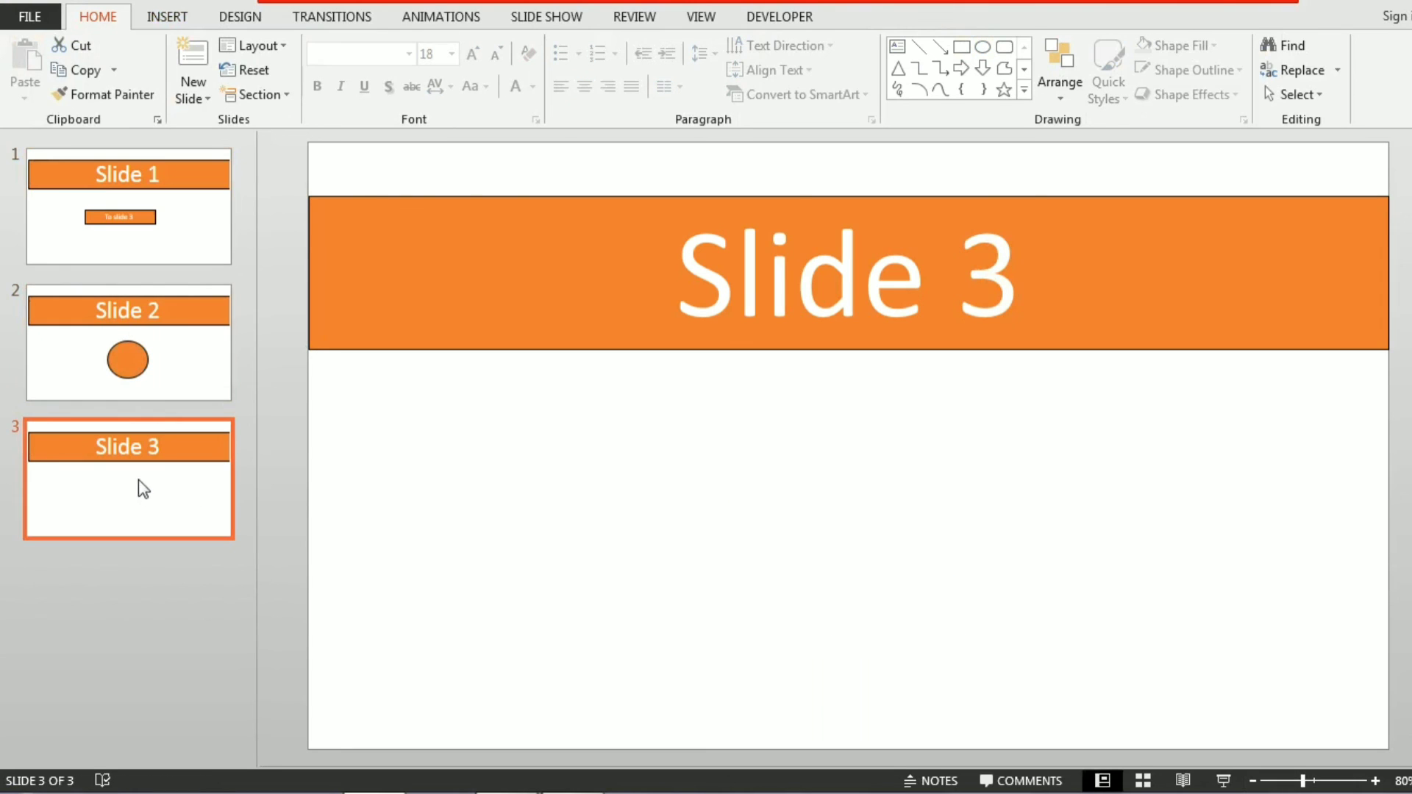
click(1005, 90)
drag(700, 419, 931, 626)
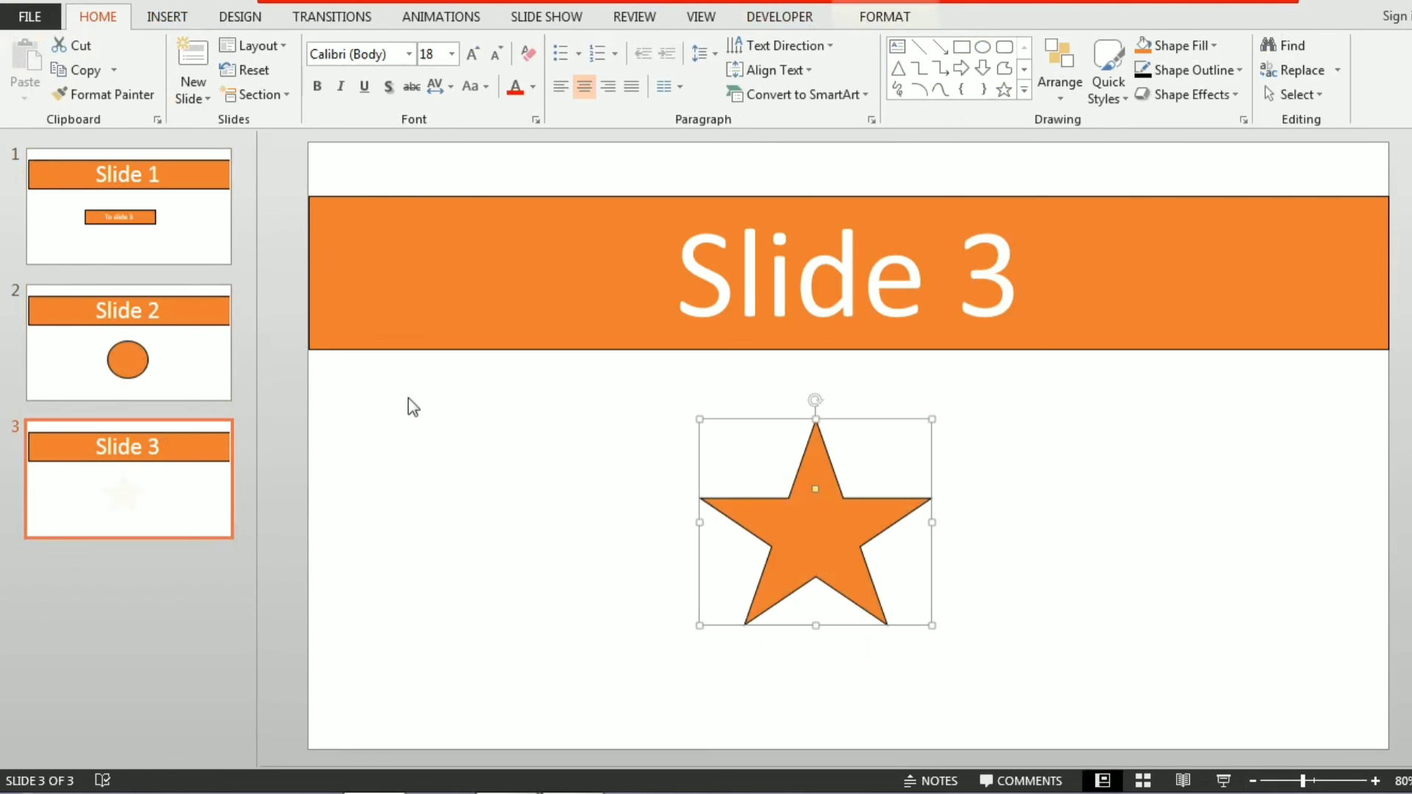
click(125, 217)
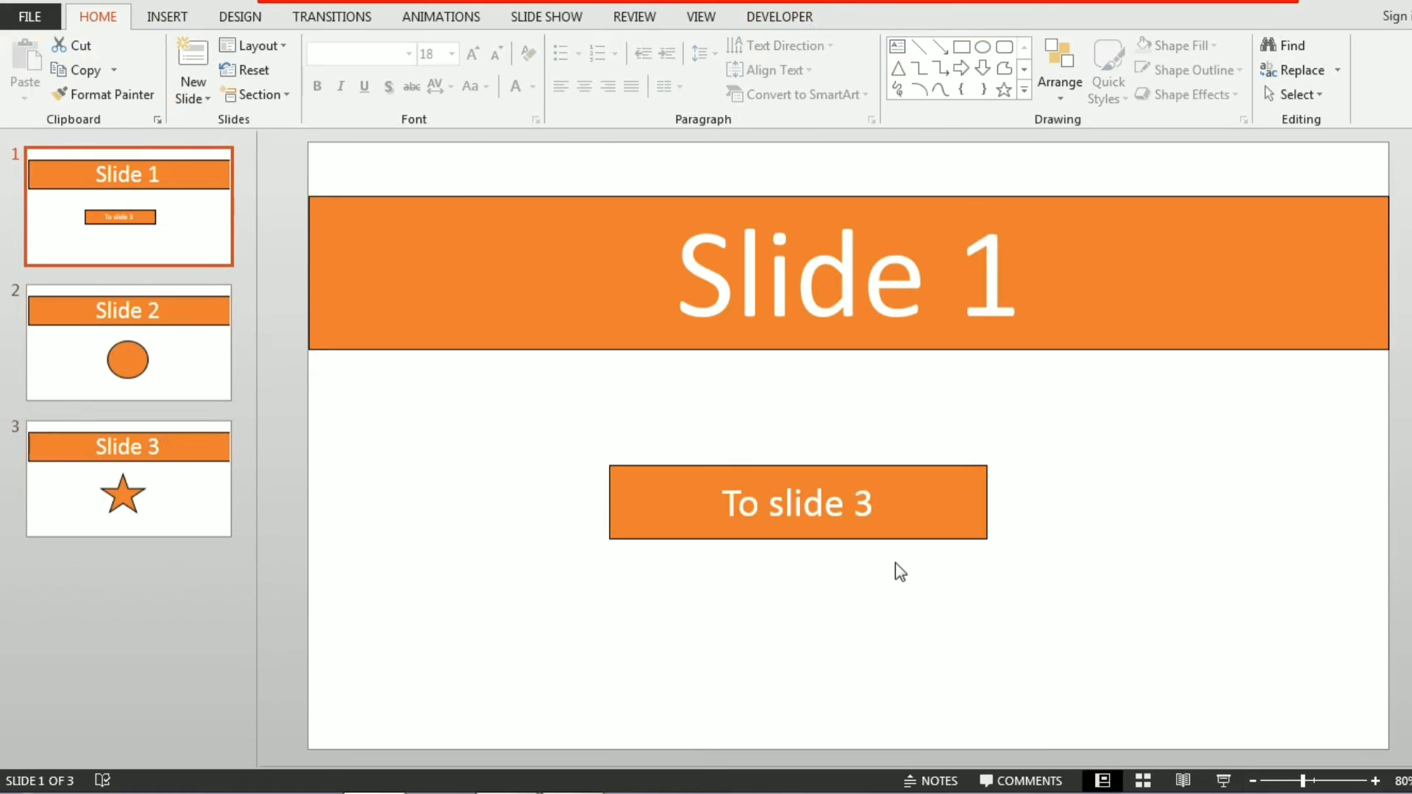
click(1225, 781)
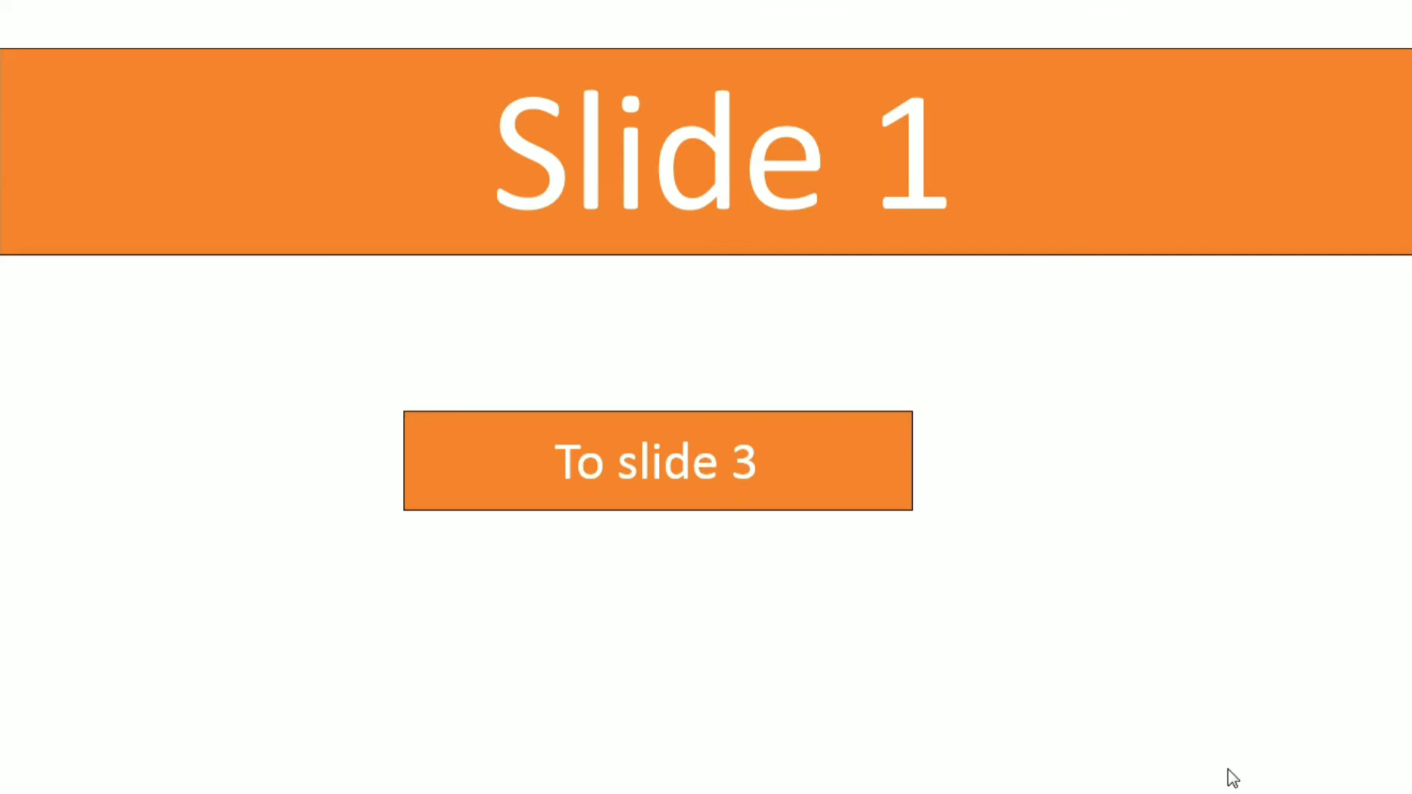
click(871, 453)
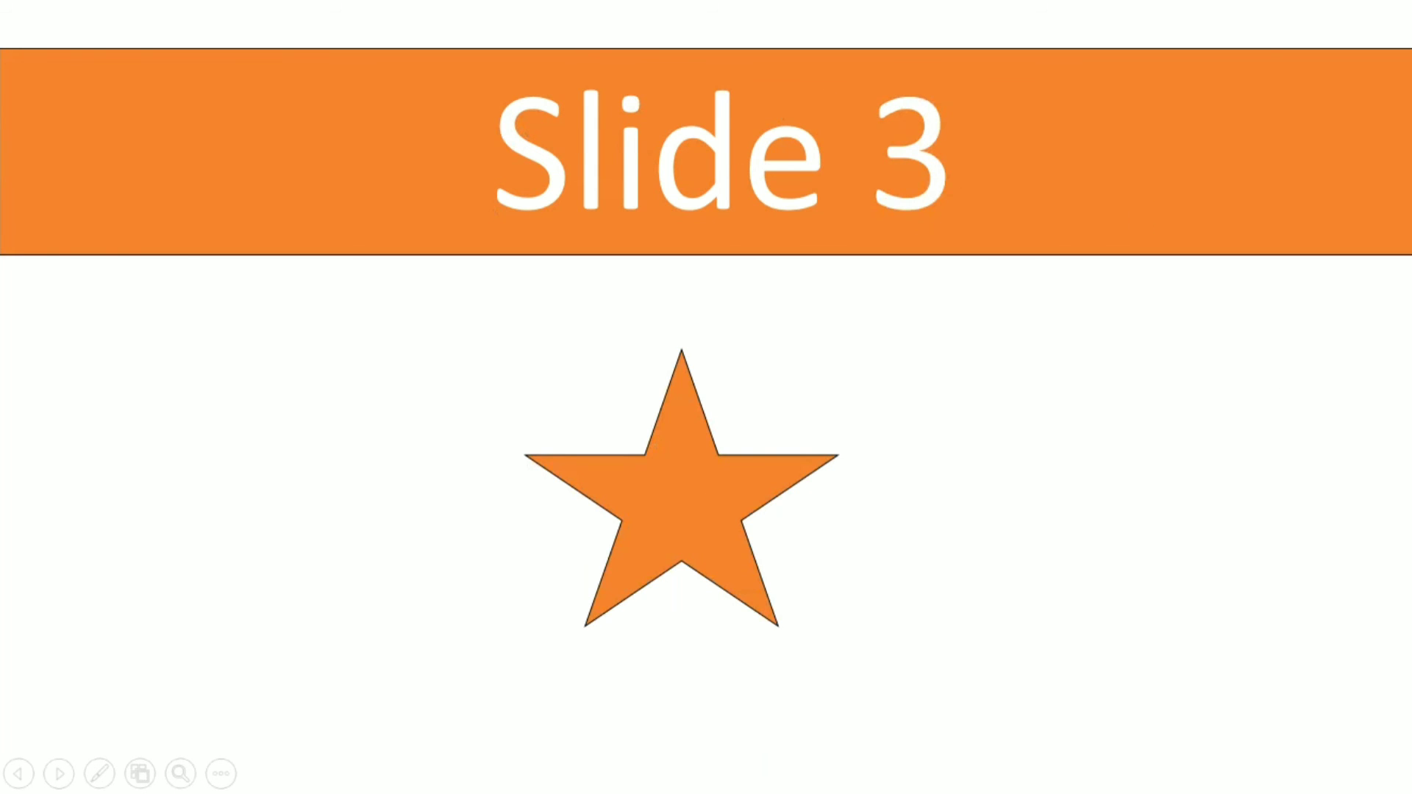
click(965, 286)
click(965, 287)
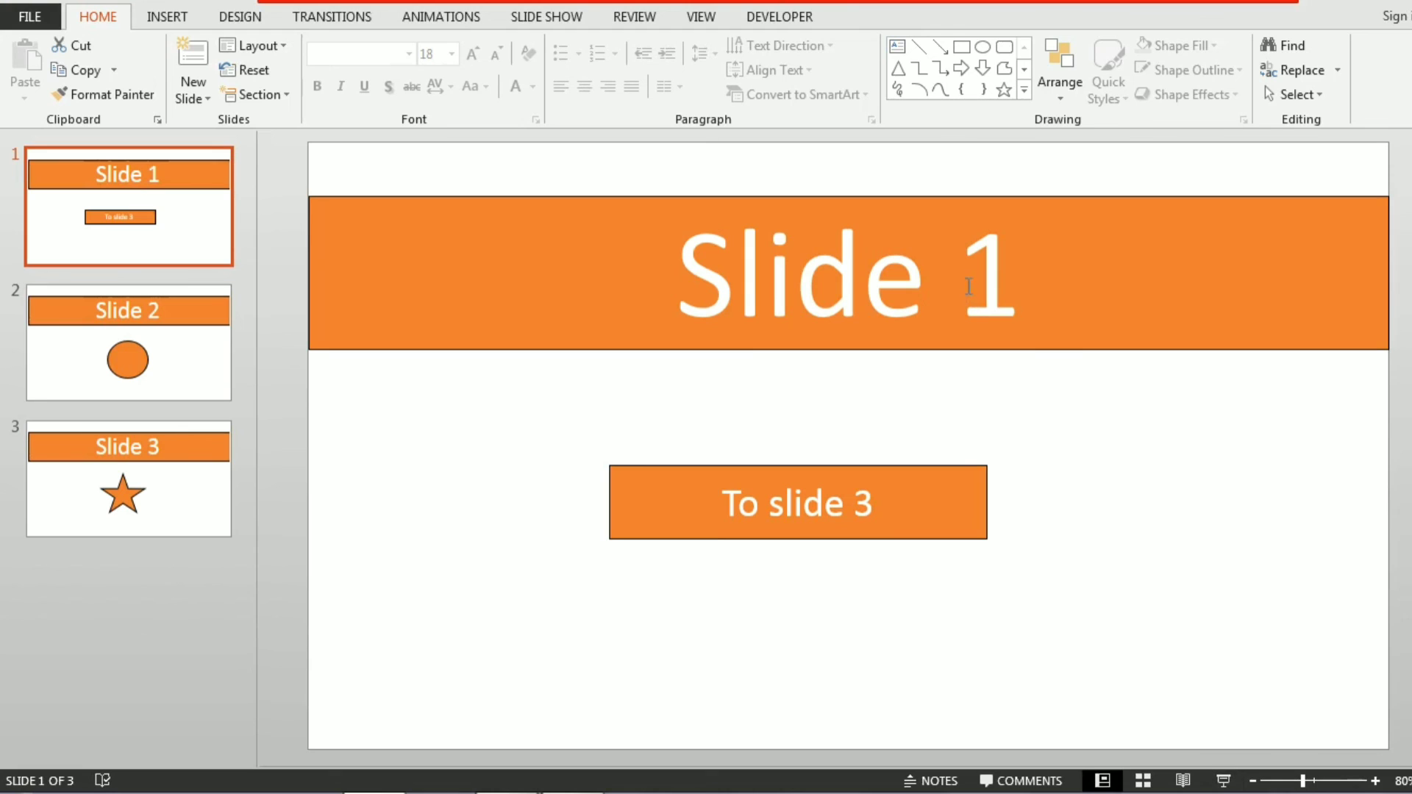